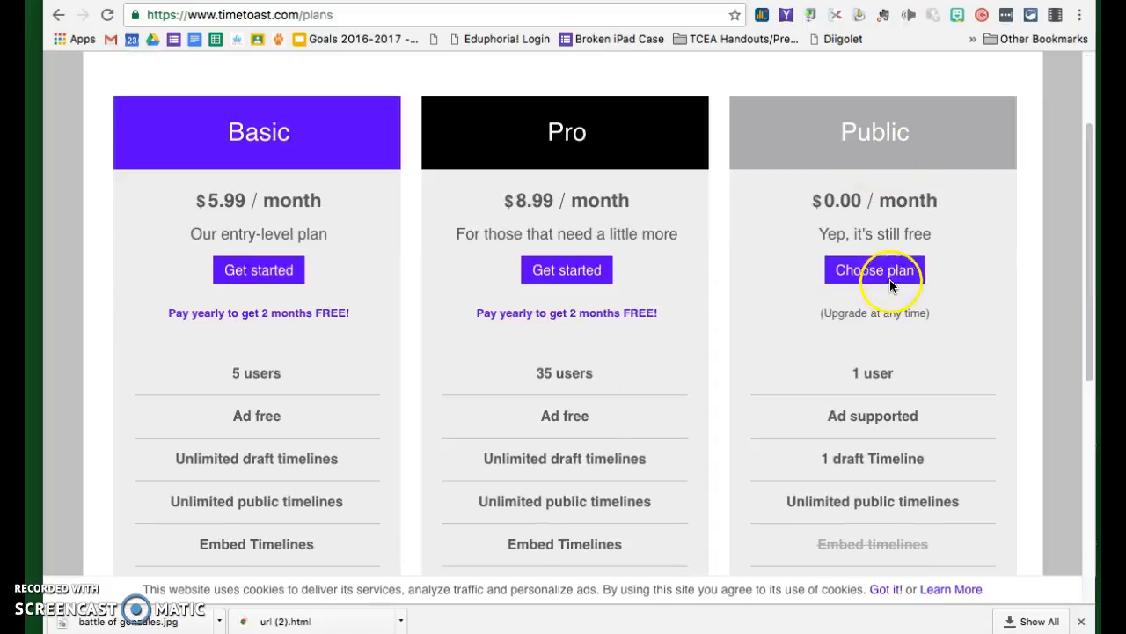
- Open the sign-up form for the free Public plan and review its required account fields
left_click(893, 276)
left_click(893, 276)
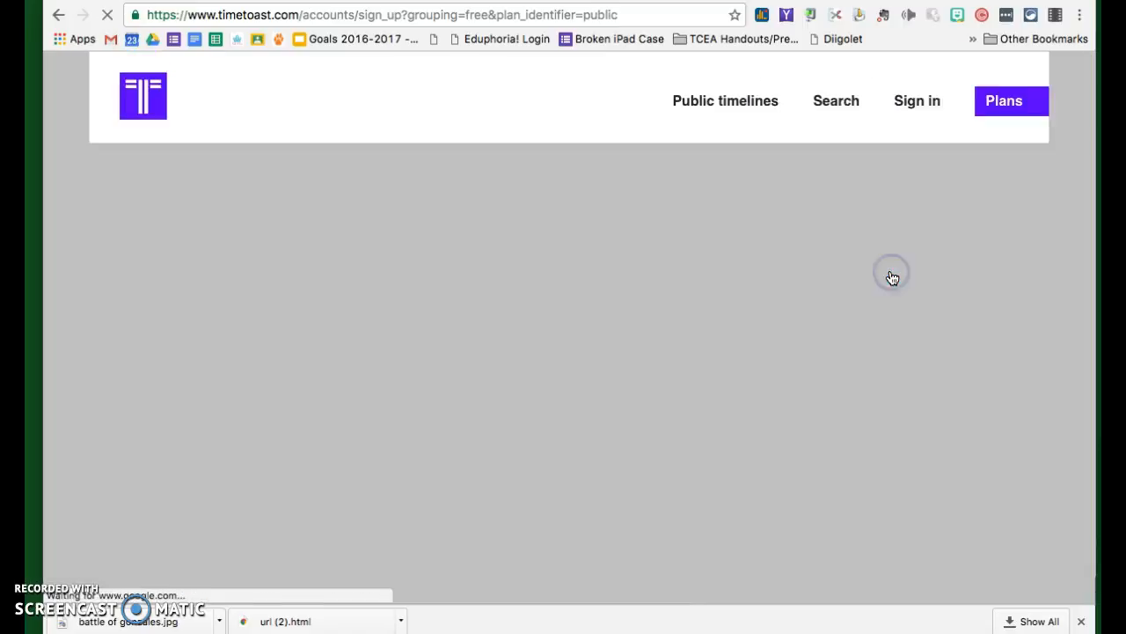
scroll(618, 298, "down", 3)
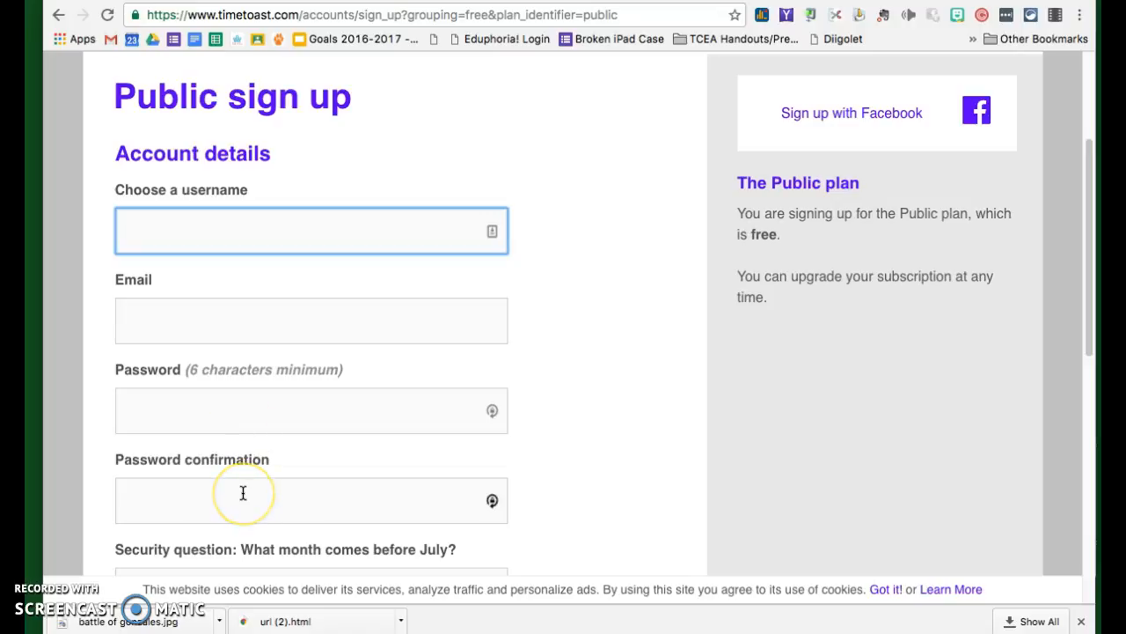
scroll(243, 493, "down", 1)
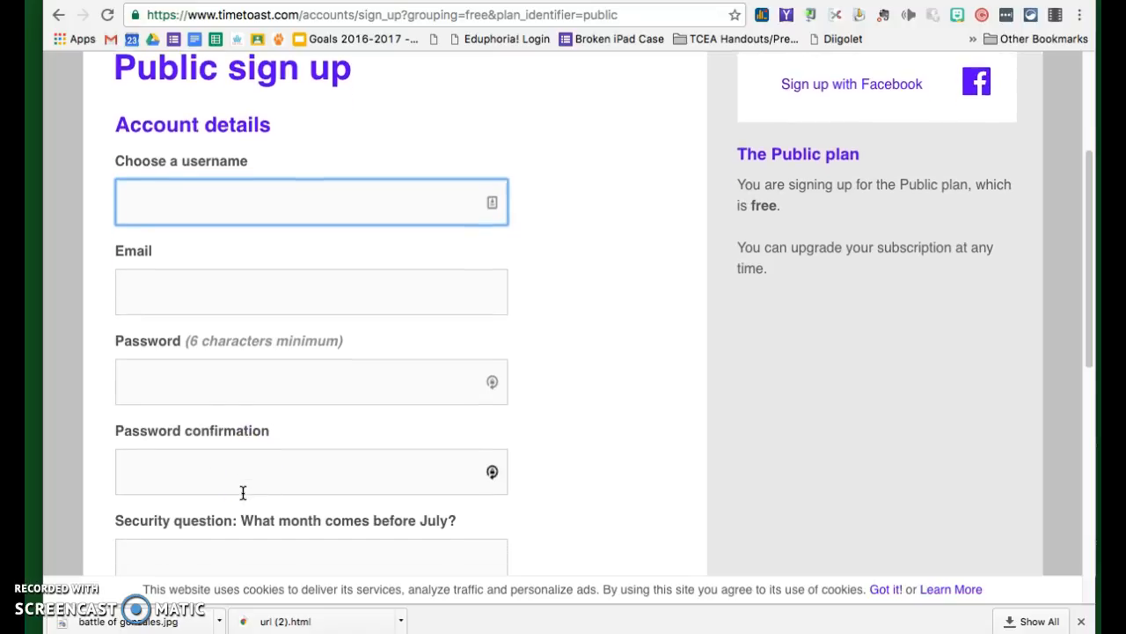
scroll(243, 492, "down", 1)
scroll(242, 493, "down", 5)
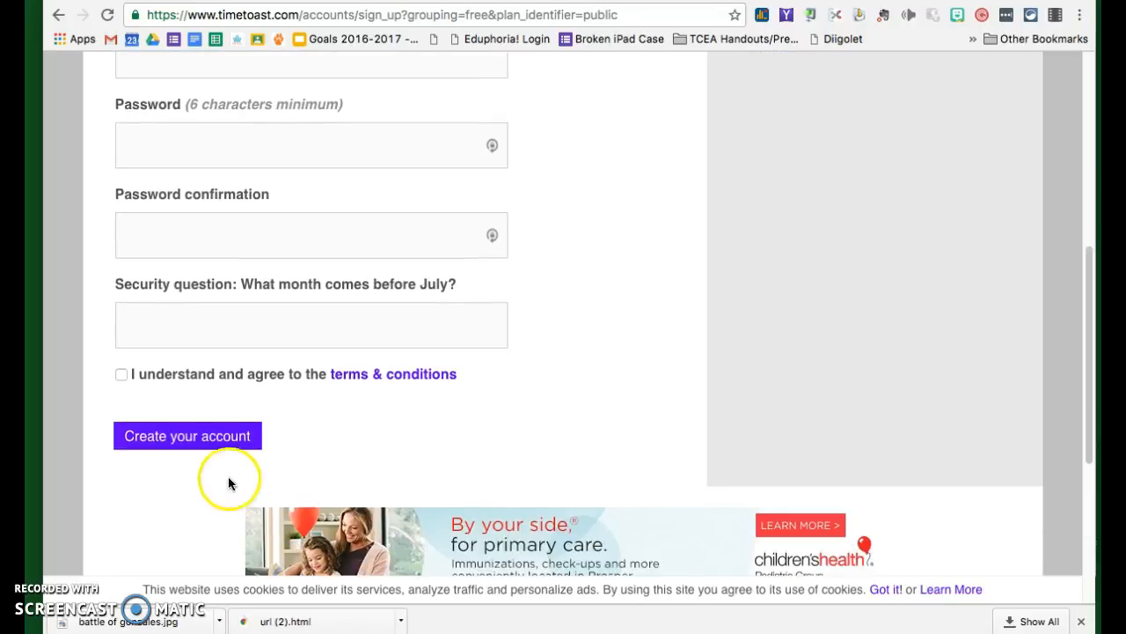
scroll(491, 414, "up", 10)
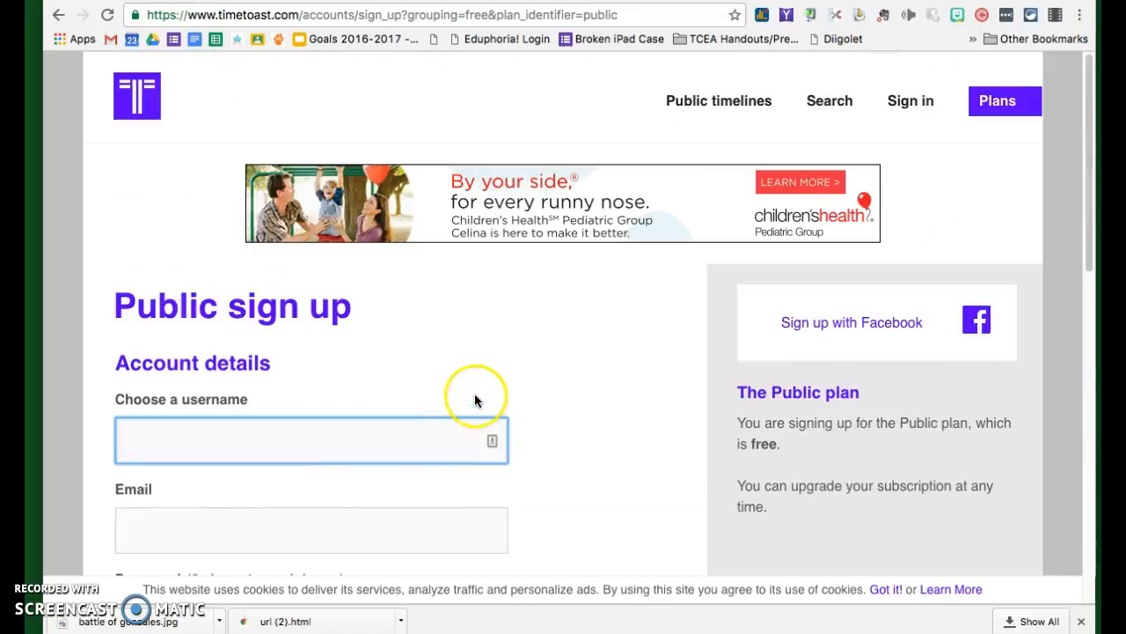
- Sign in to the existing account with its username and password
left_click(915, 103)
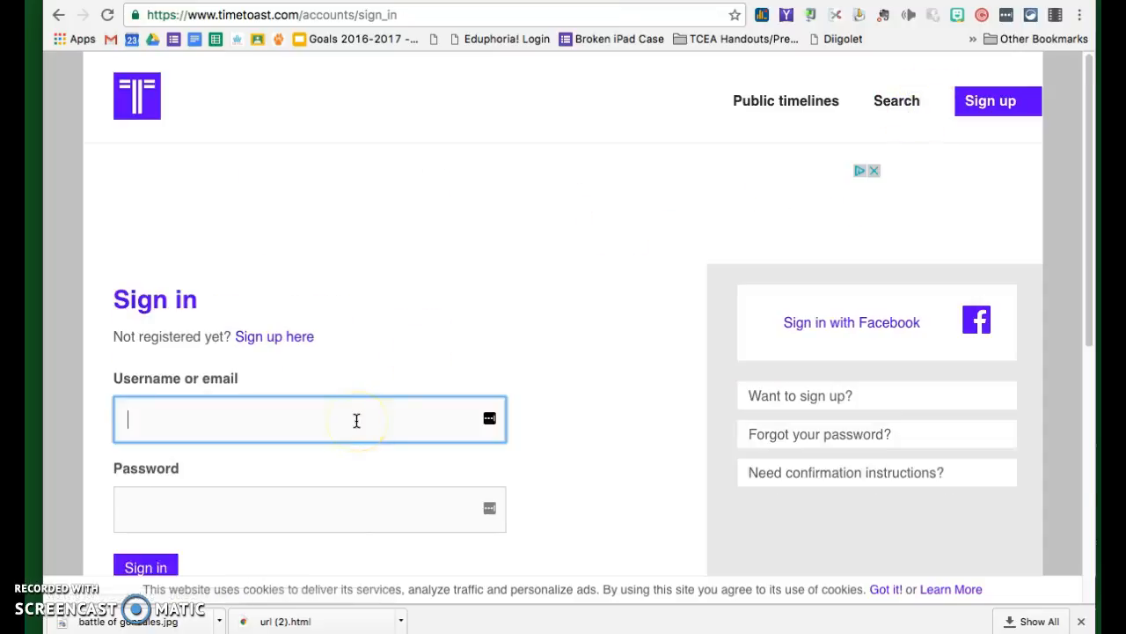
type("m")
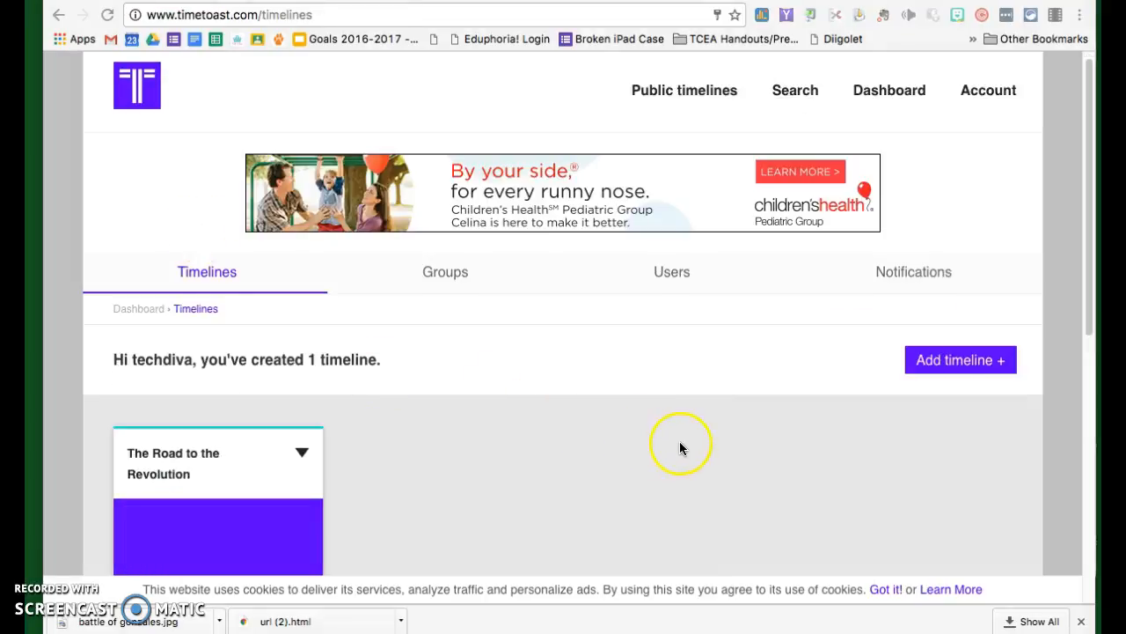
- Start a new timeline from the dashboard and title it "The Alamo"
scroll(677, 448, "down", 2)
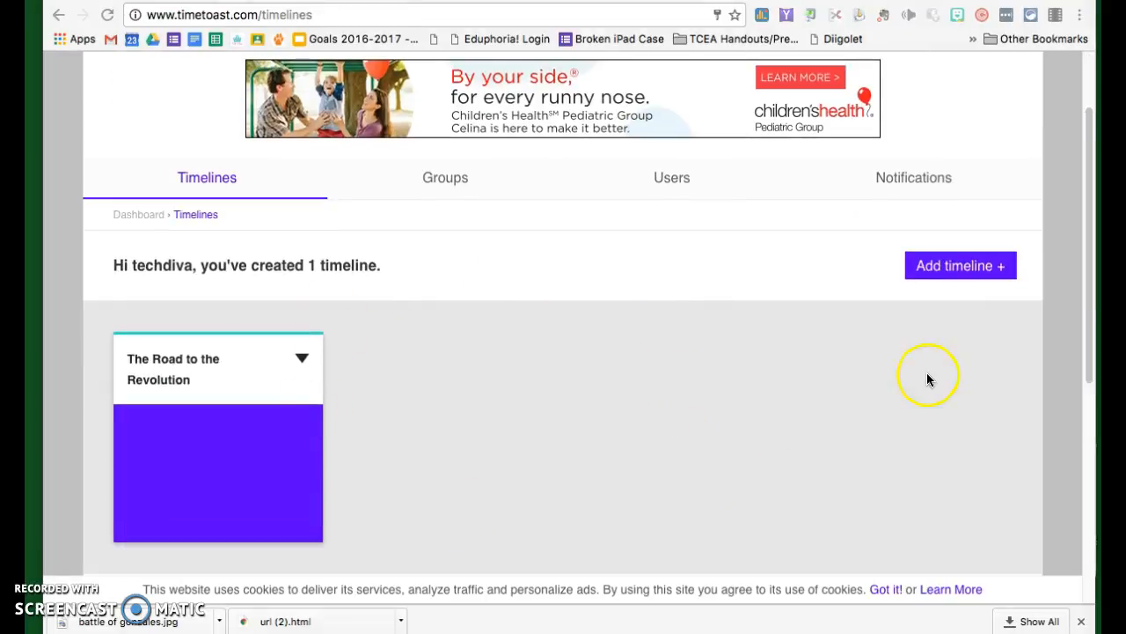
left_click(975, 268)
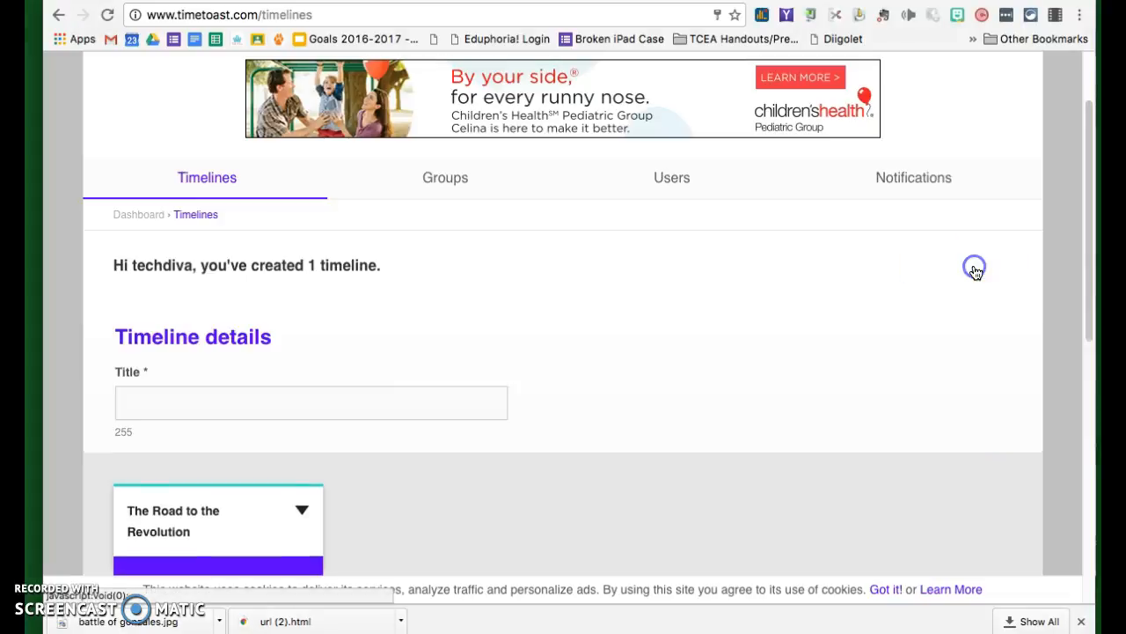
left_click(593, 310)
scroll(481, 374, "up", 2)
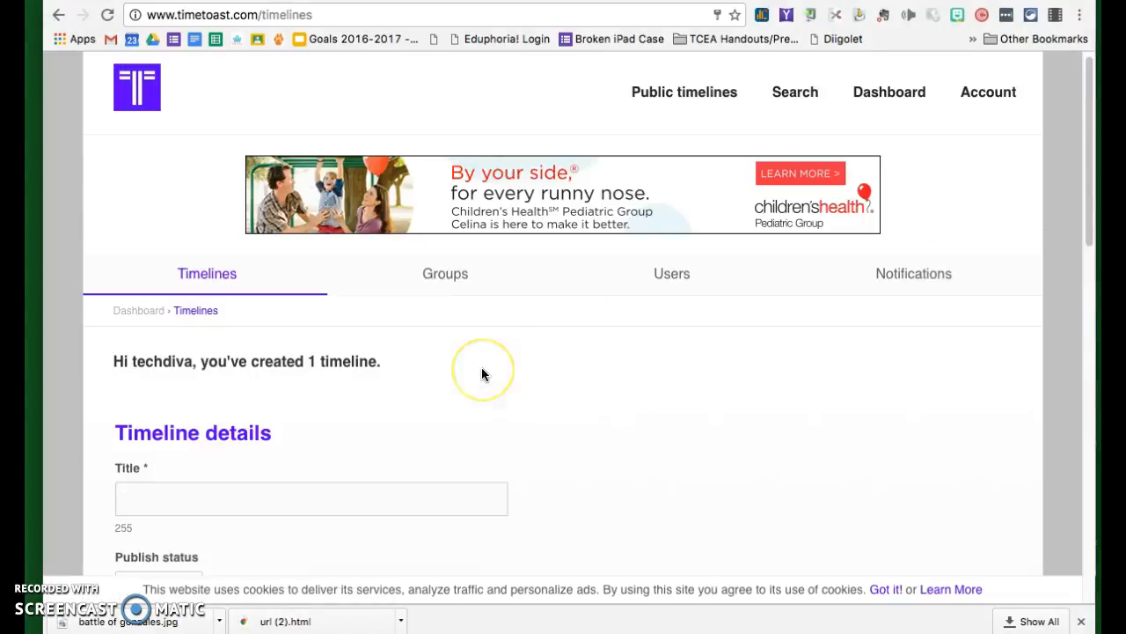
scroll(482, 374, "down", 6)
scroll(480, 370, "up", 1)
scroll(474, 366, "up", 1)
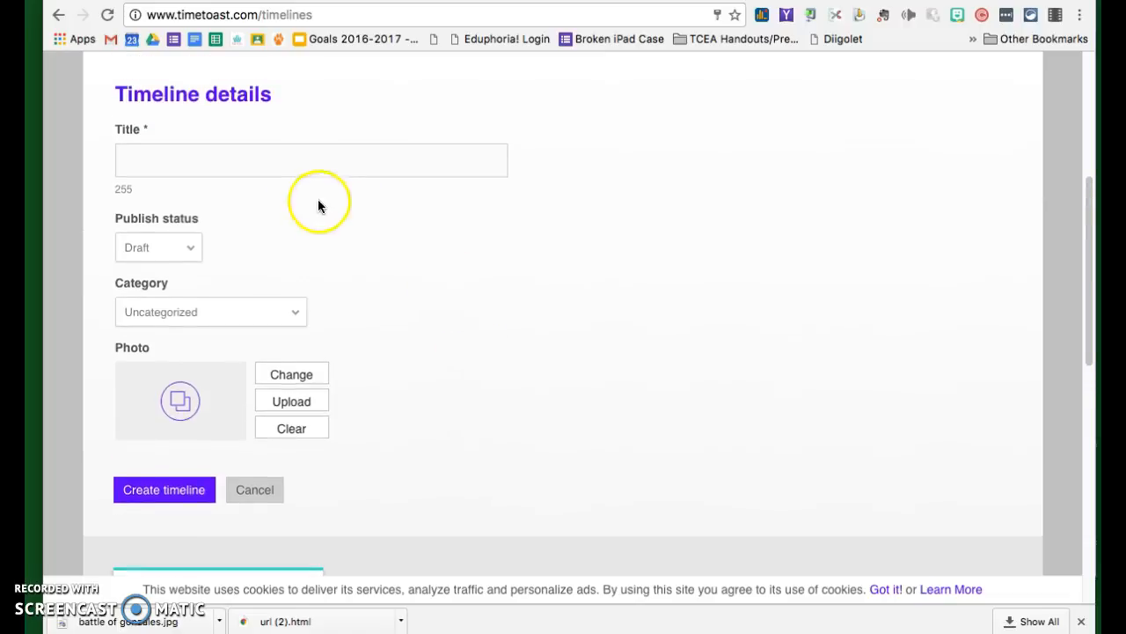
left_click(281, 159)
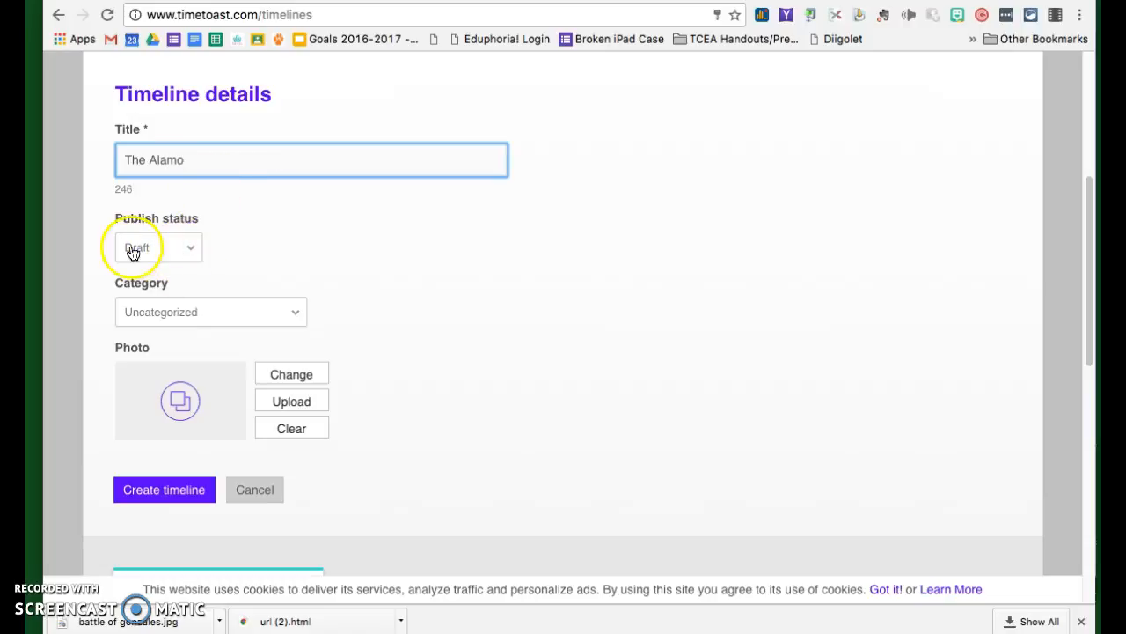
- Keep the timeline's publish status as Draft and set its category to History
left_click(188, 255)
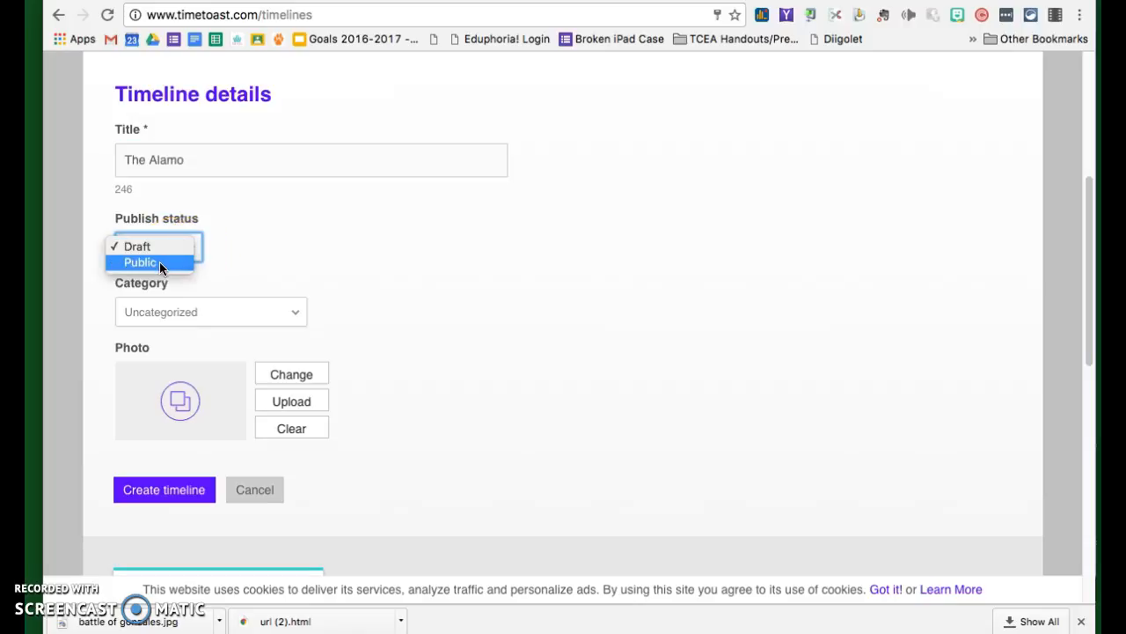
left_click(162, 247)
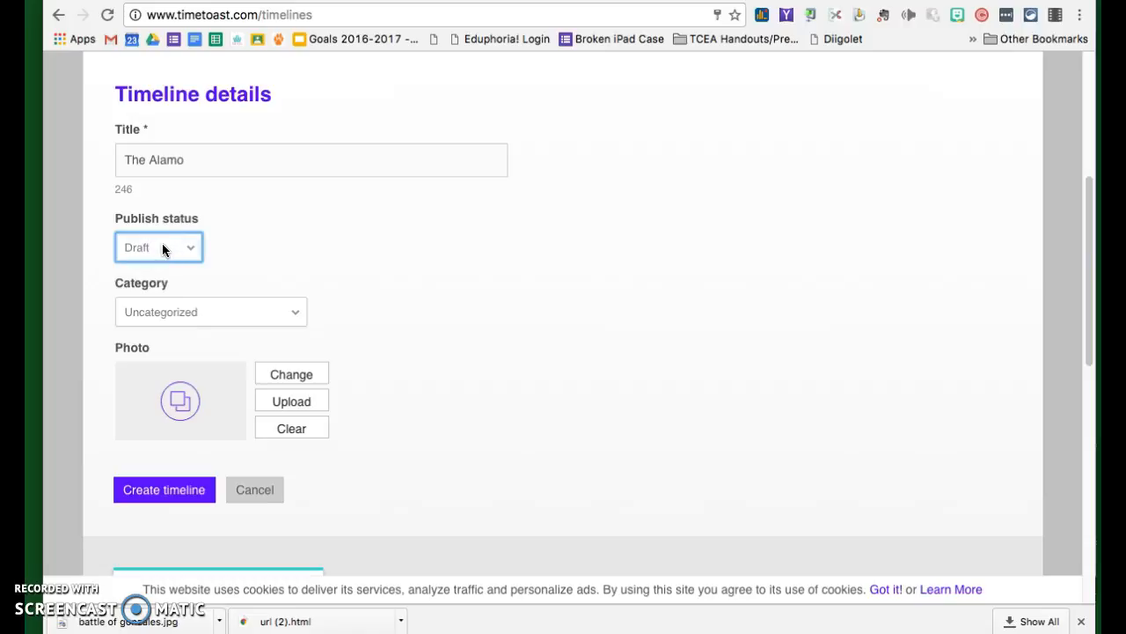
left_click(148, 322)
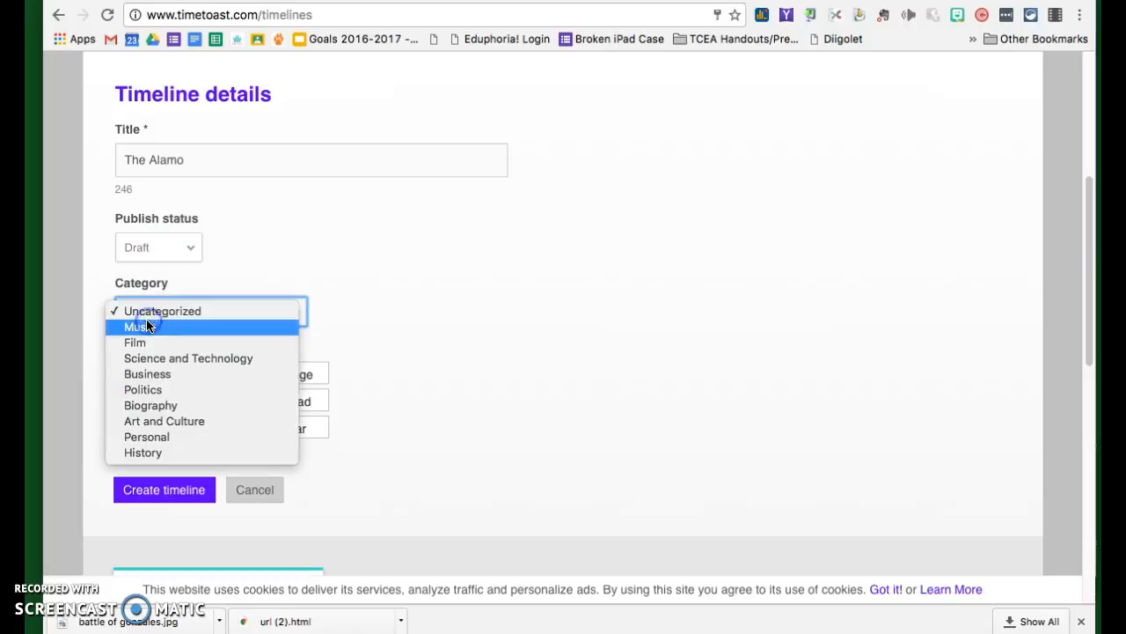
left_click(168, 455)
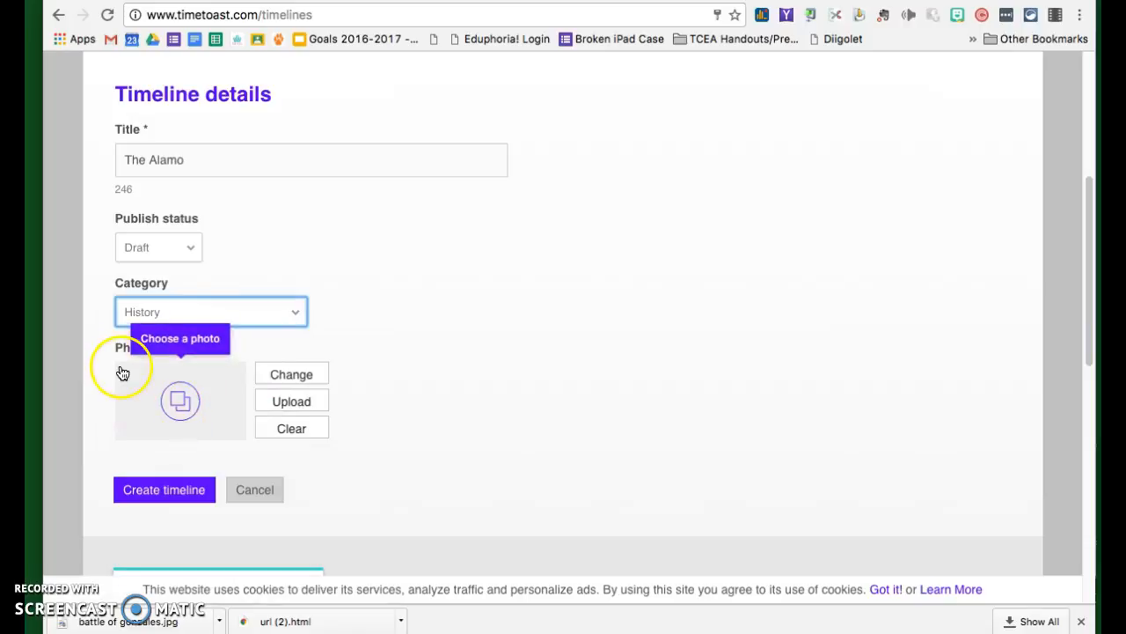
- Upload "battle of gonzales.jpg" as the timeline's photo and create the timeline
left_click(300, 410)
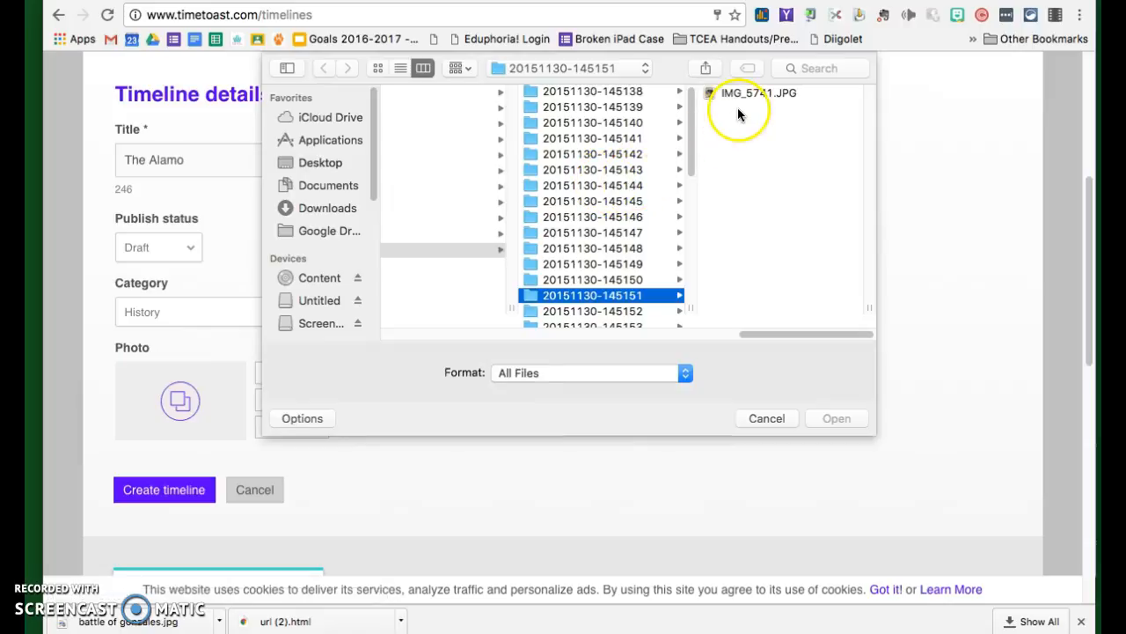
left_click(835, 69)
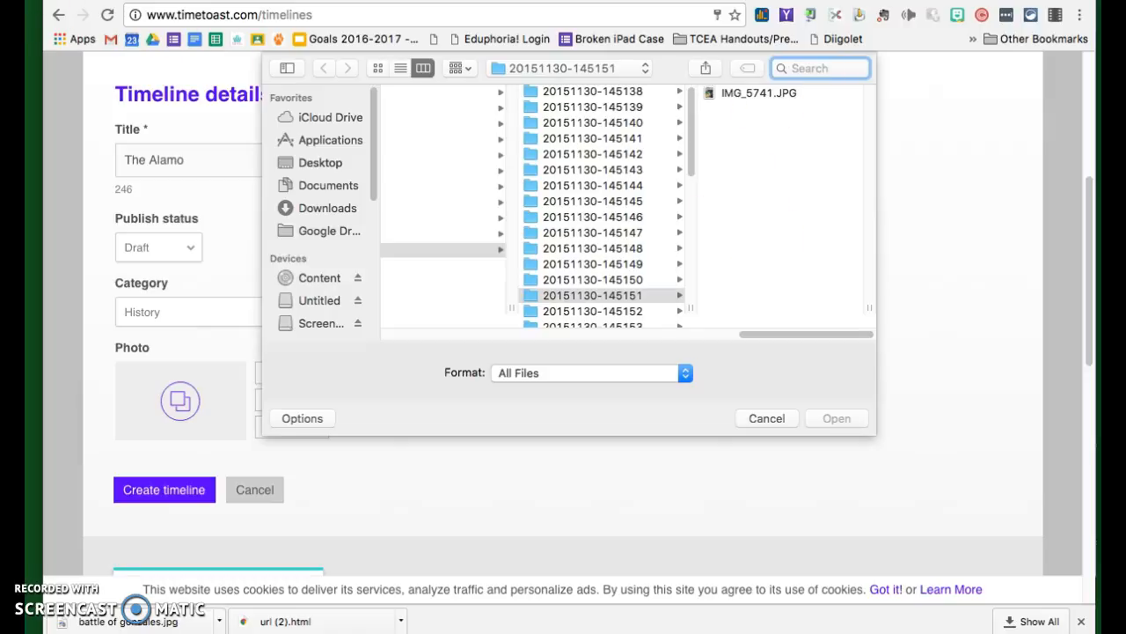
type("bat")
left_click(457, 144)
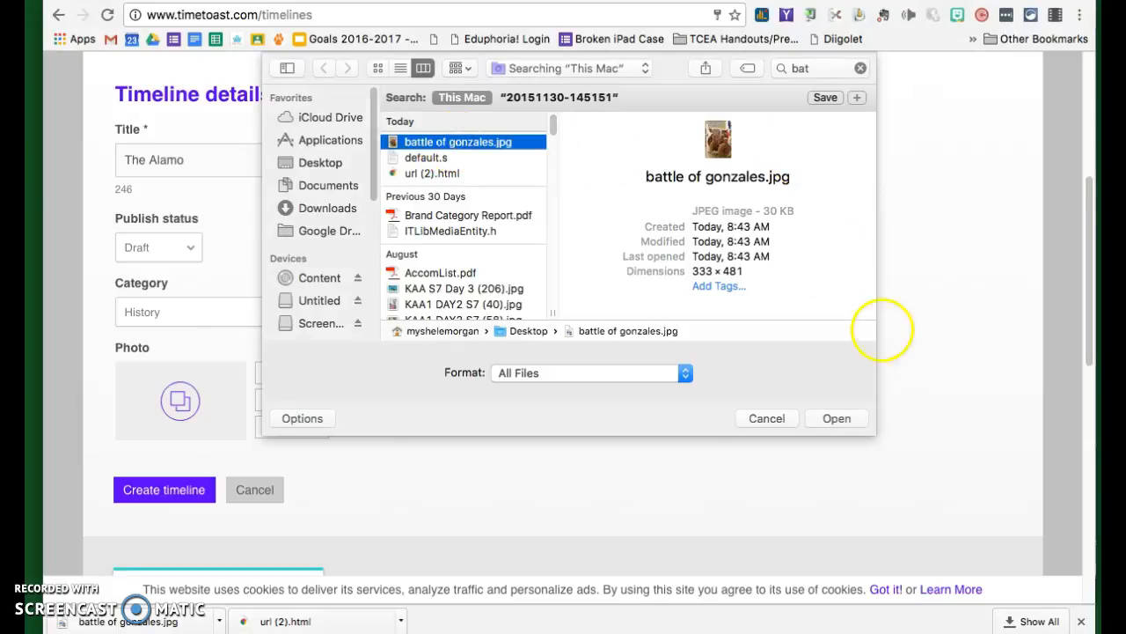
left_click(850, 413)
left_click(858, 387)
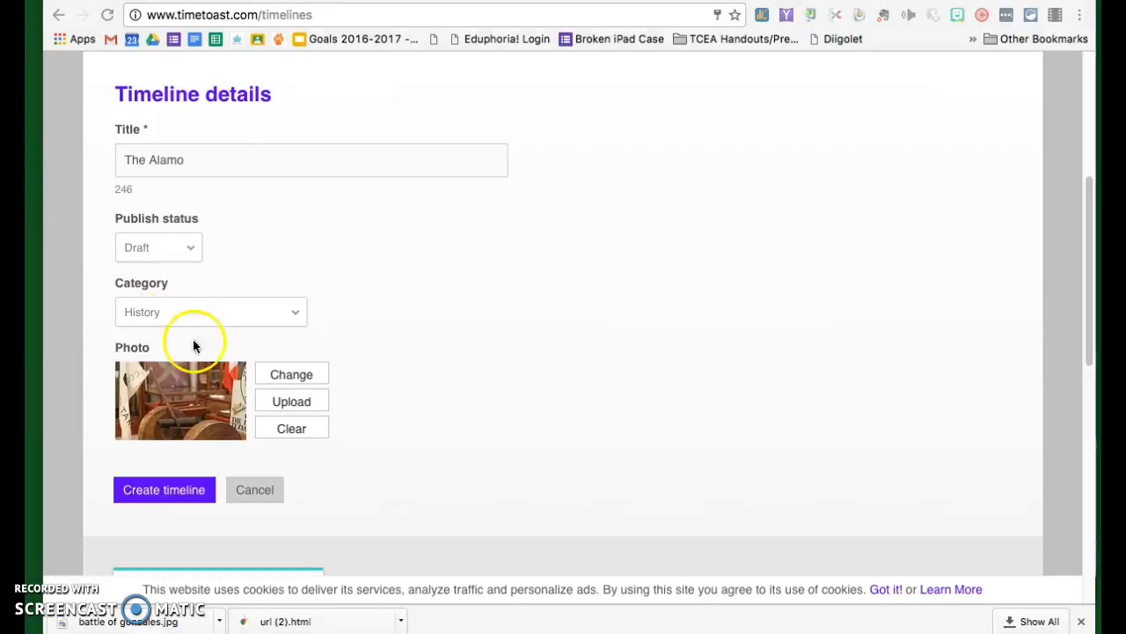
left_click(181, 490)
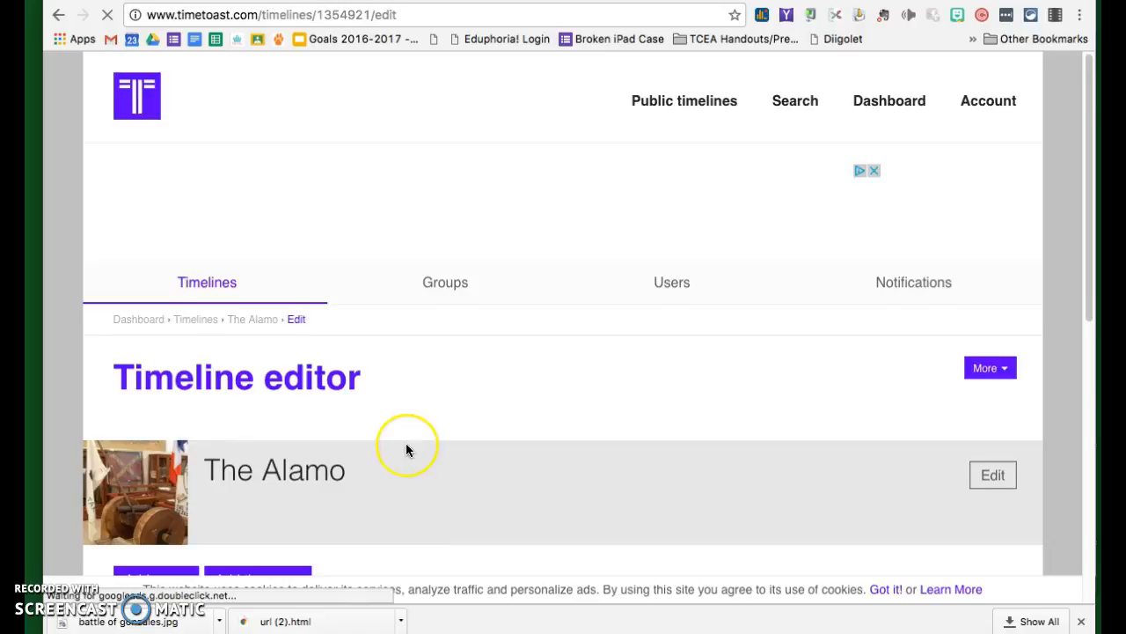
- Add an event titled "The Battle for the Alamo Begins" with description "The Texas Revolution began in October 1835 with the Battle of Gonzales."
scroll(406, 449, "down", 5)
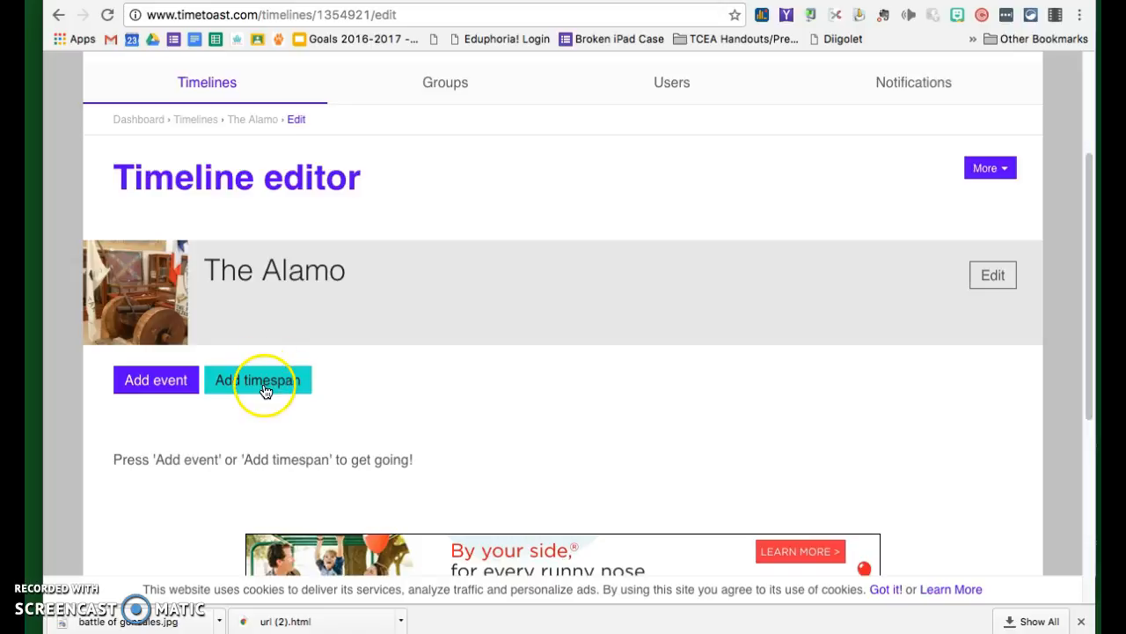
left_click(172, 387)
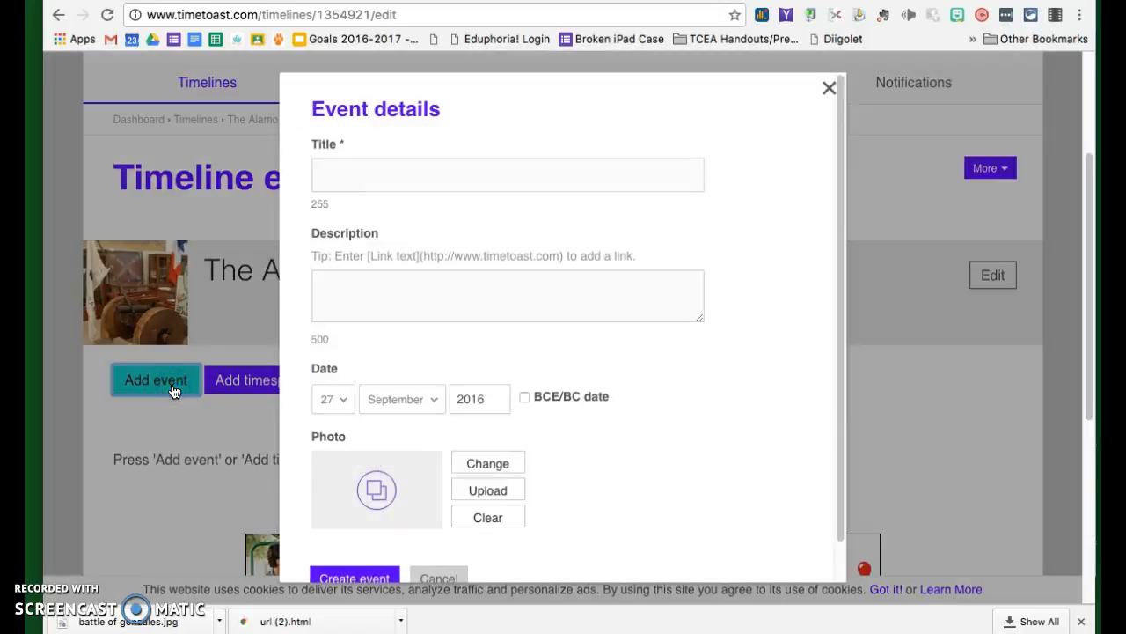
left_click(349, 176)
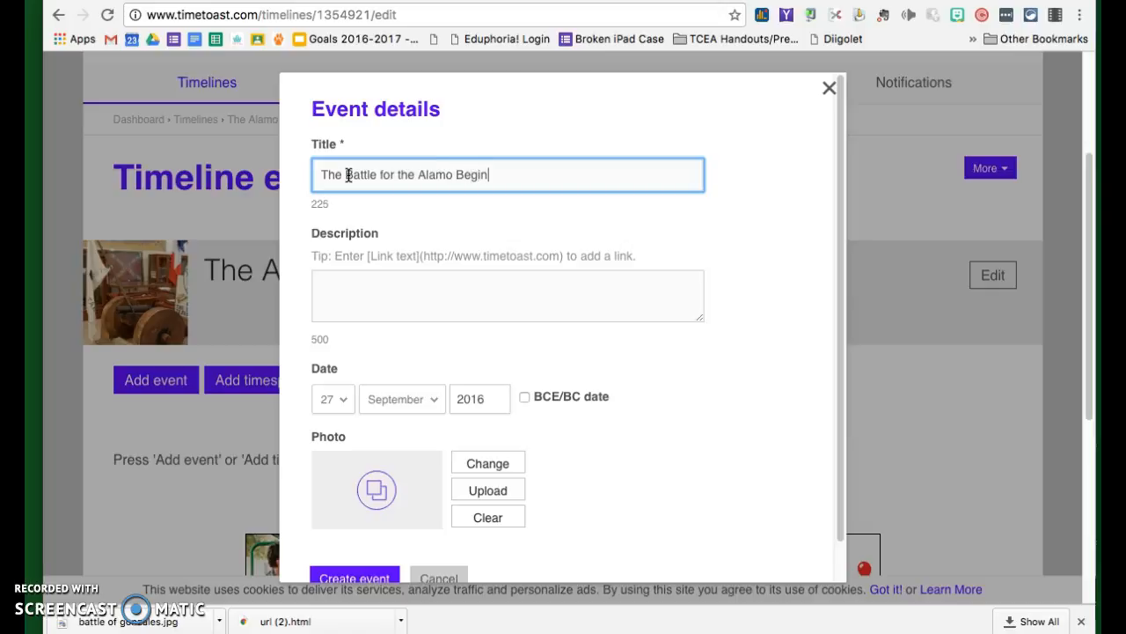
left_click(350, 291)
type("The Texas Revolution began in October 1835 with the Battle of Gonzales.")
left_click(374, 327)
left_click(368, 363)
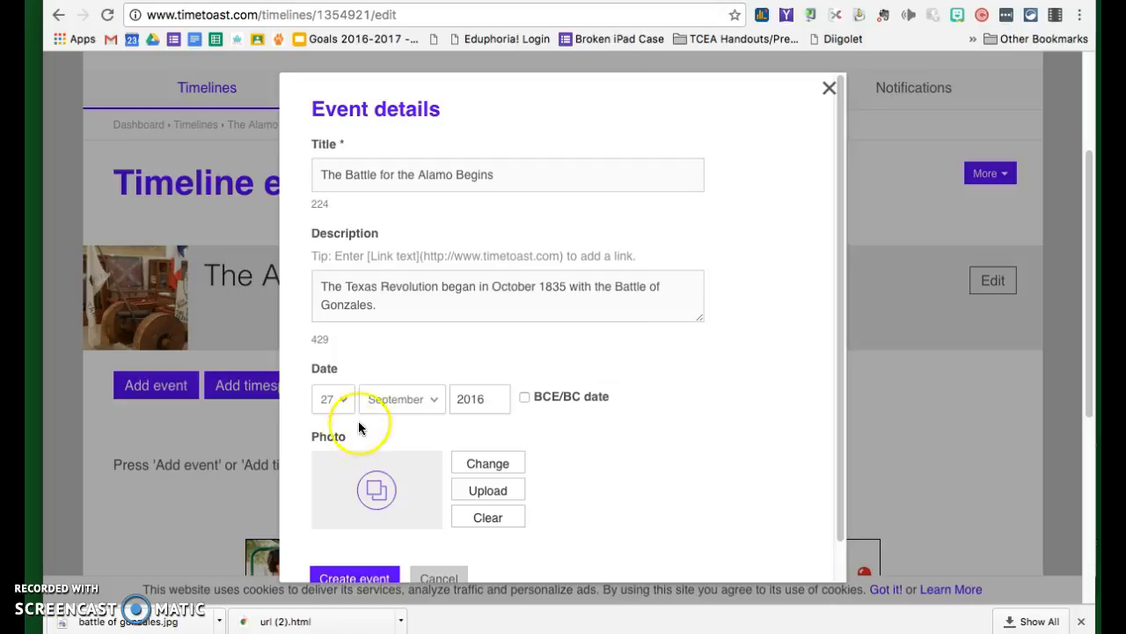
- Set the event's date to October 1835, keeping the day at 27
left_click(333, 400)
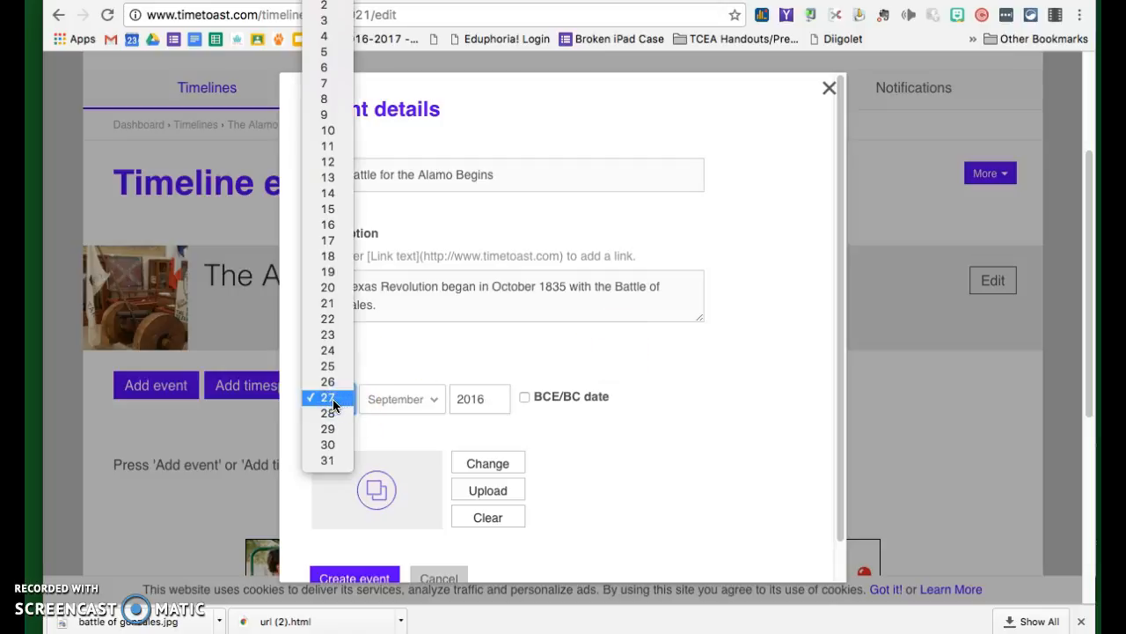
left_click(335, 382)
left_click(495, 362)
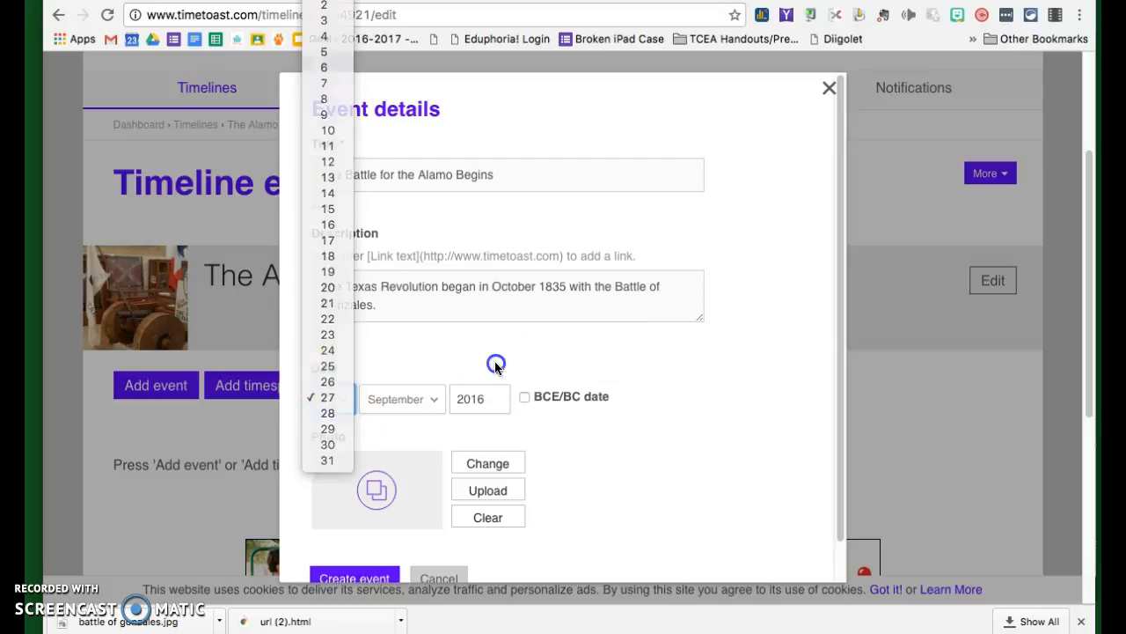
left_click(421, 400)
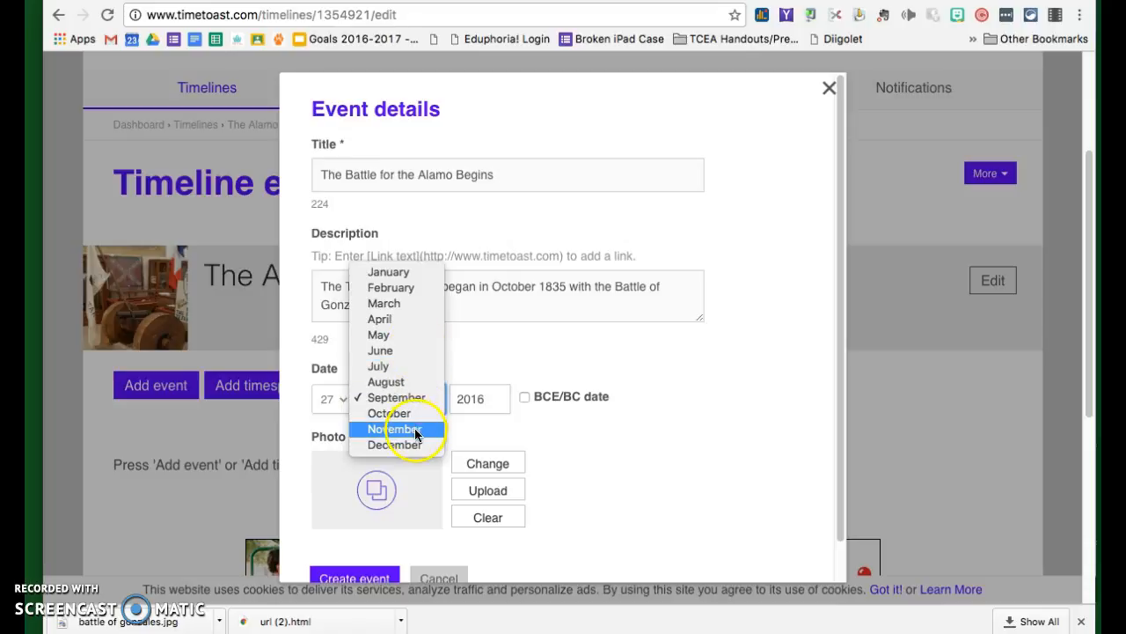
left_click(417, 421)
left_click_drag(502, 401, 435, 398)
type("1835")
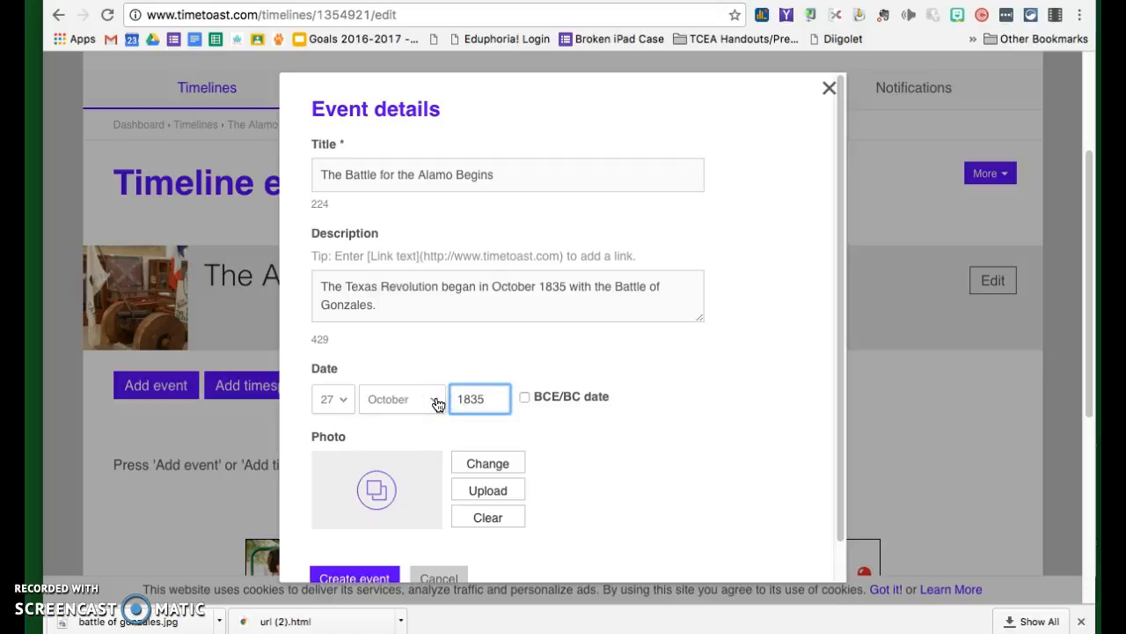
left_click(434, 403)
left_click(376, 453)
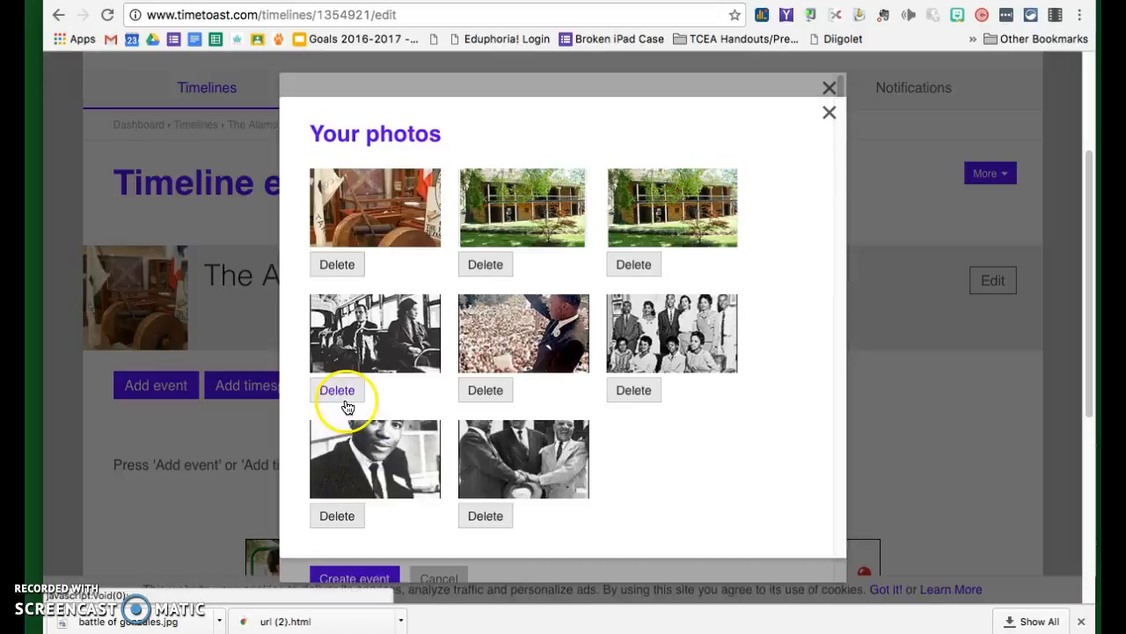
left_click(829, 112)
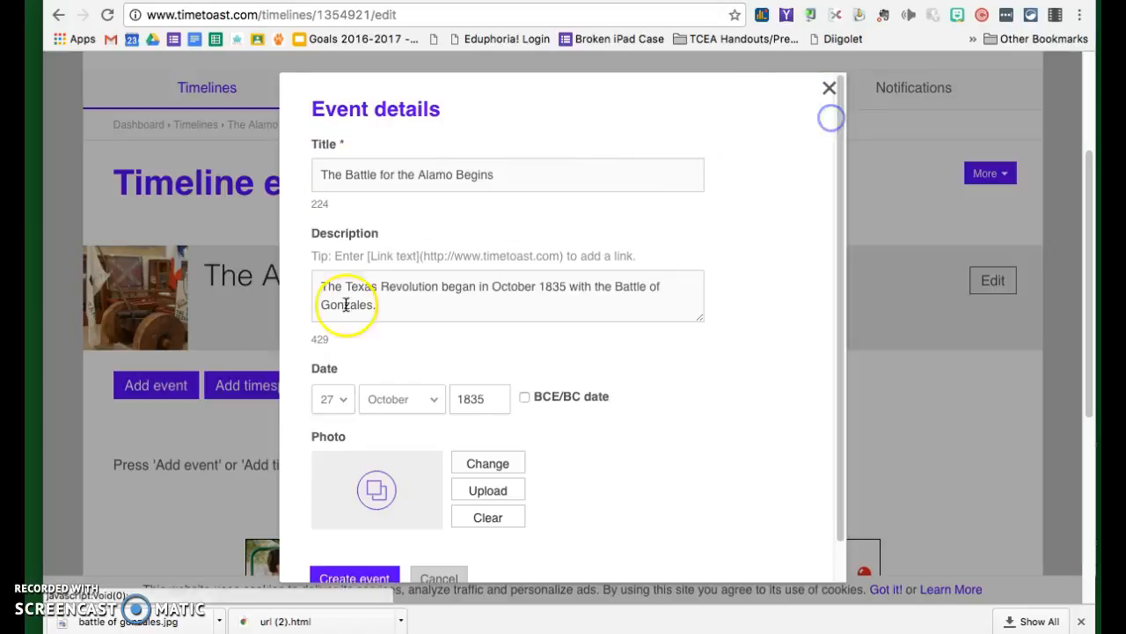
left_click(338, 413)
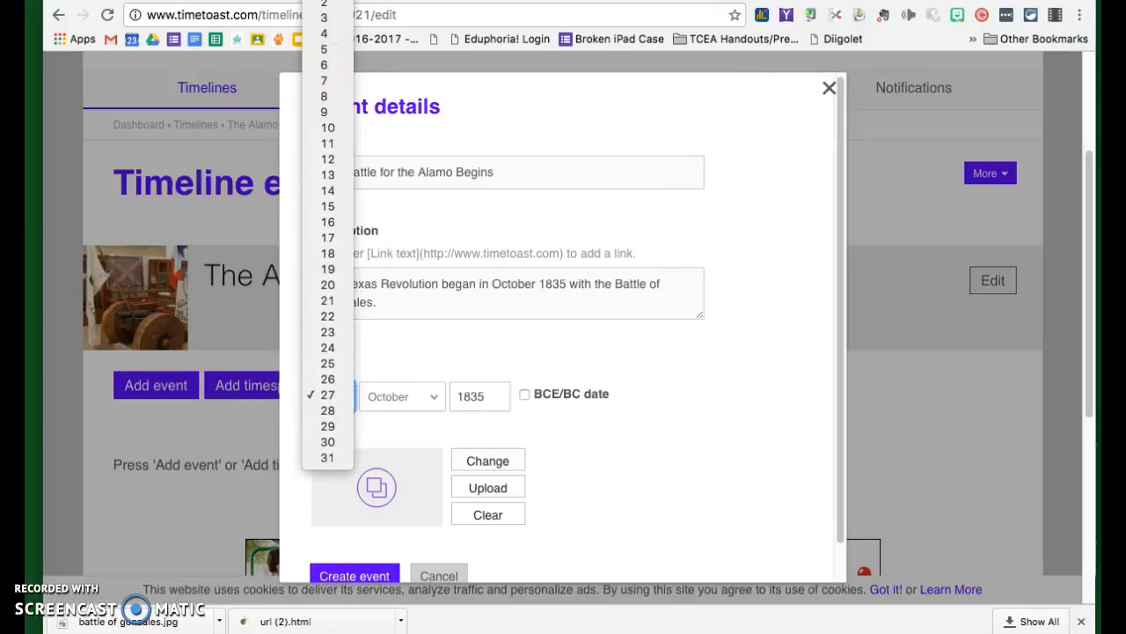
left_click(594, 389)
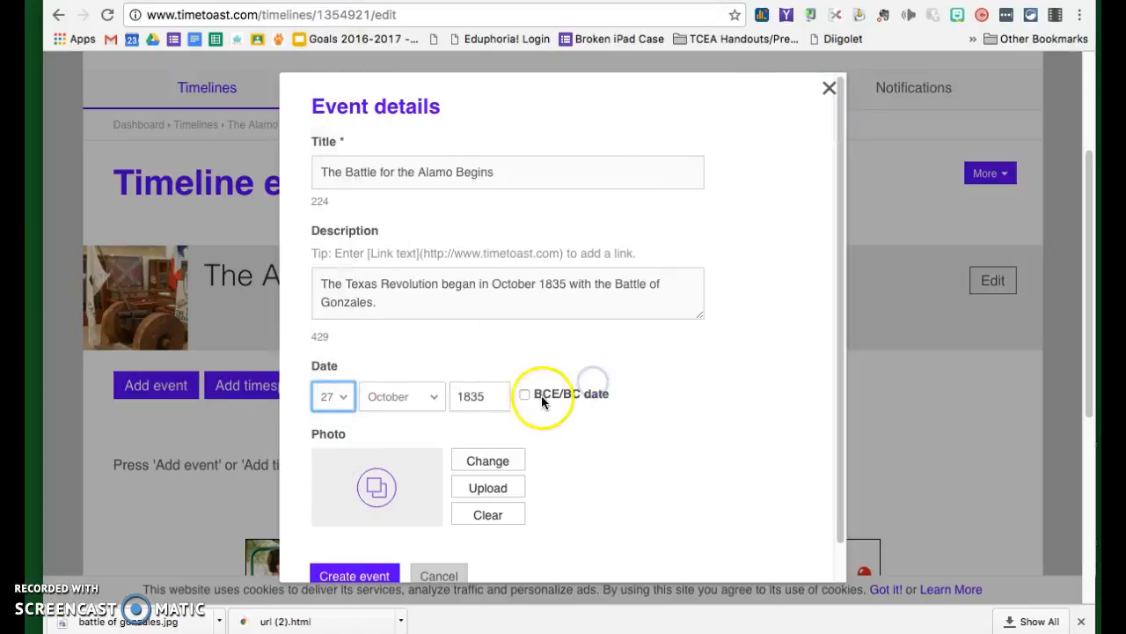
left_click(523, 396)
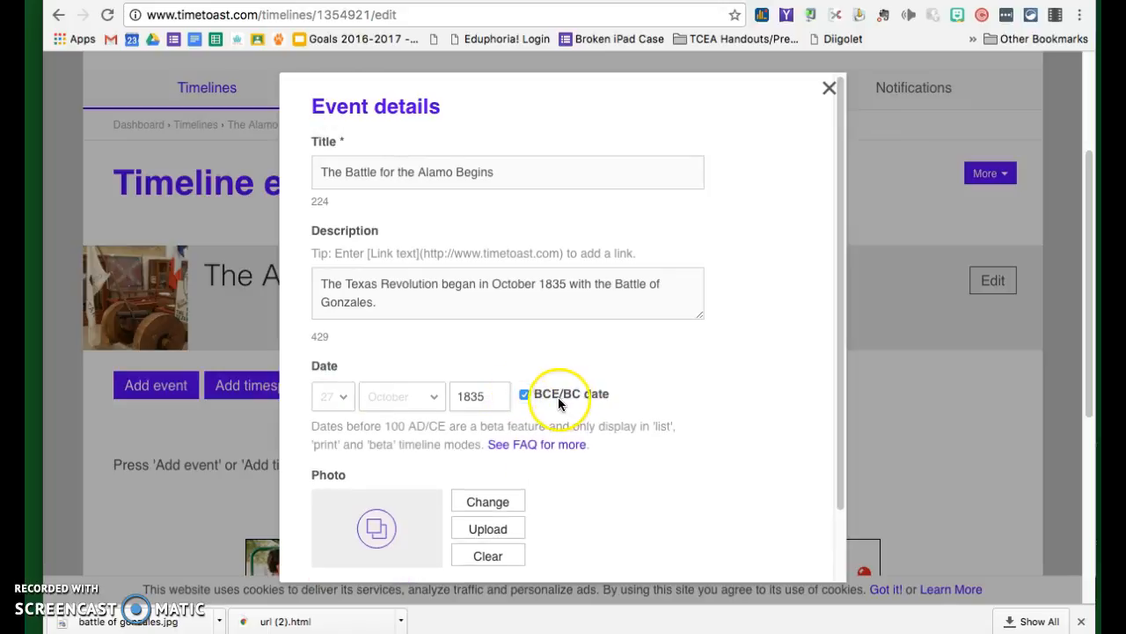
left_click(525, 394)
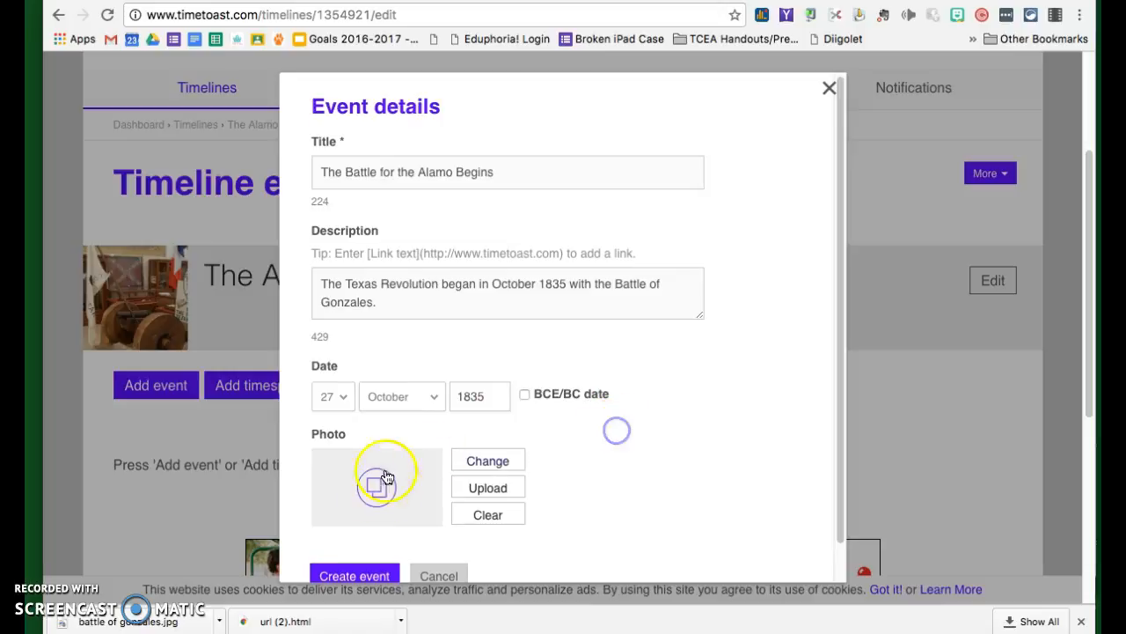
- Upload "battle of gonzales.jpg" from the Desktop as the event's photo and create the event
left_click(479, 489)
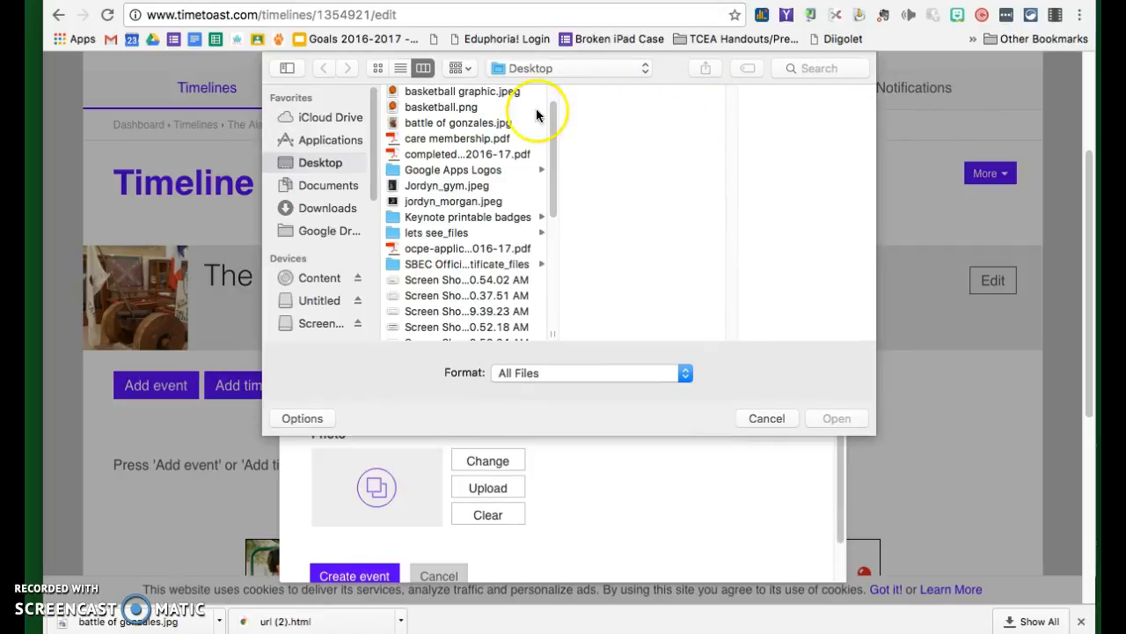
left_click(504, 124)
left_click(836, 418)
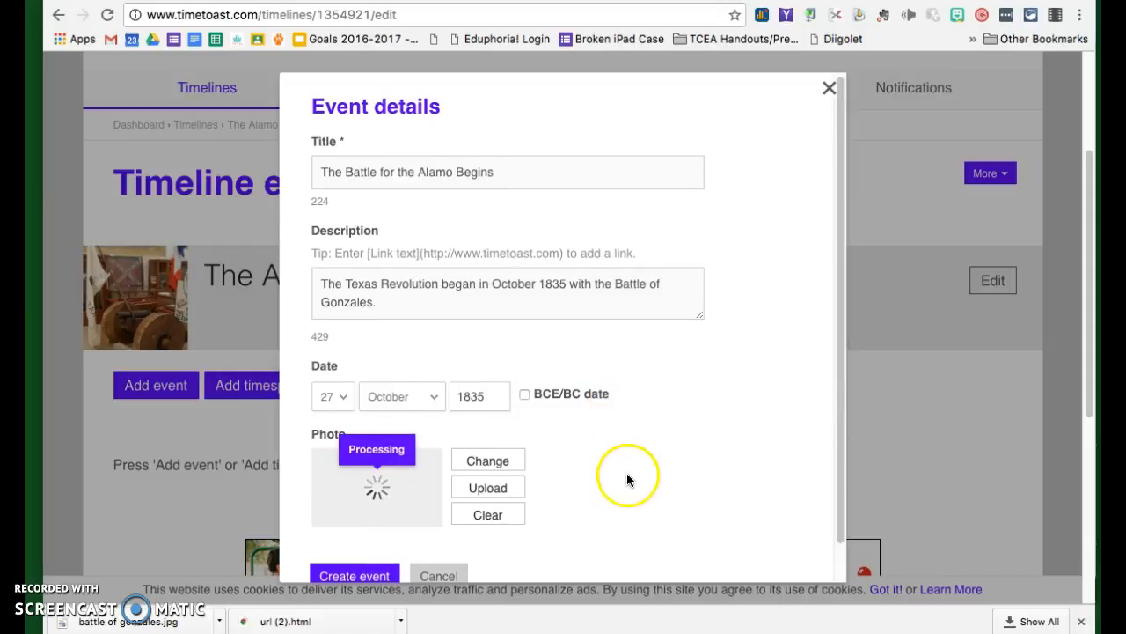
scroll(627, 475, "down", 1)
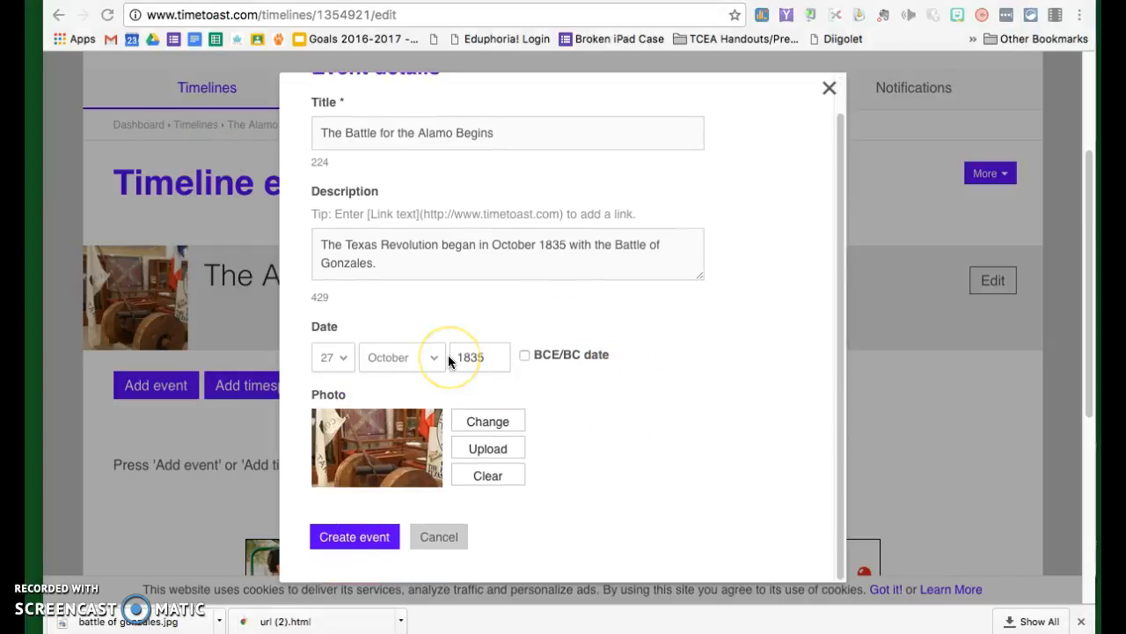
left_click(358, 544)
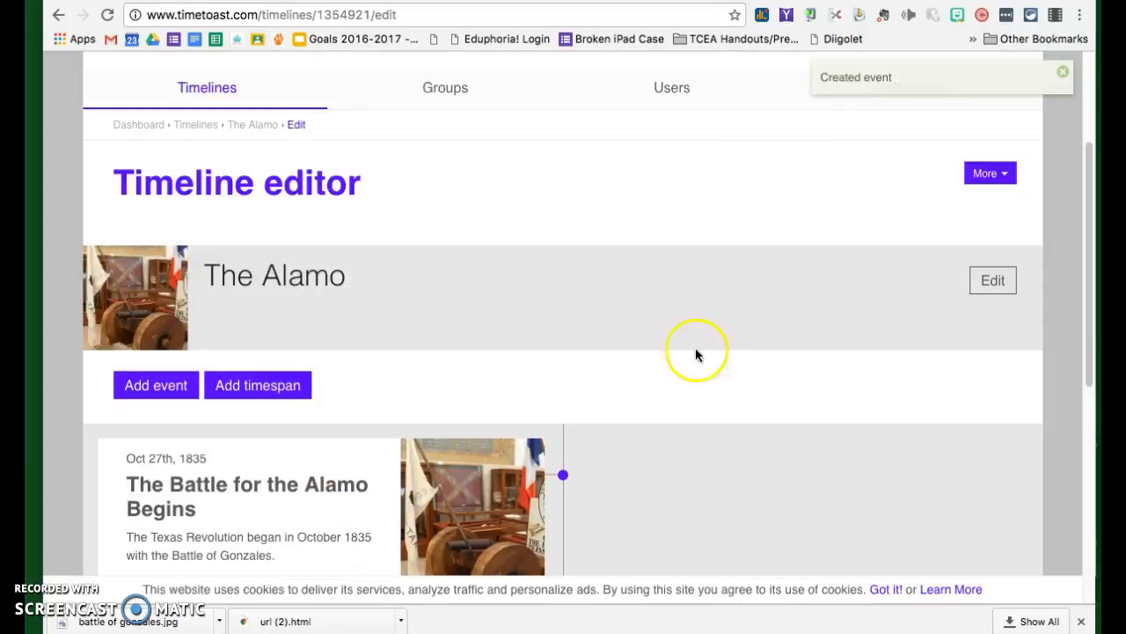
- Examine the new event's entry in the timeline editor and the tools for adding to and managing the timeline
scroll(695, 480, "up", 1)
scroll(692, 481, "down", 5)
scroll(691, 488, "up", 3)
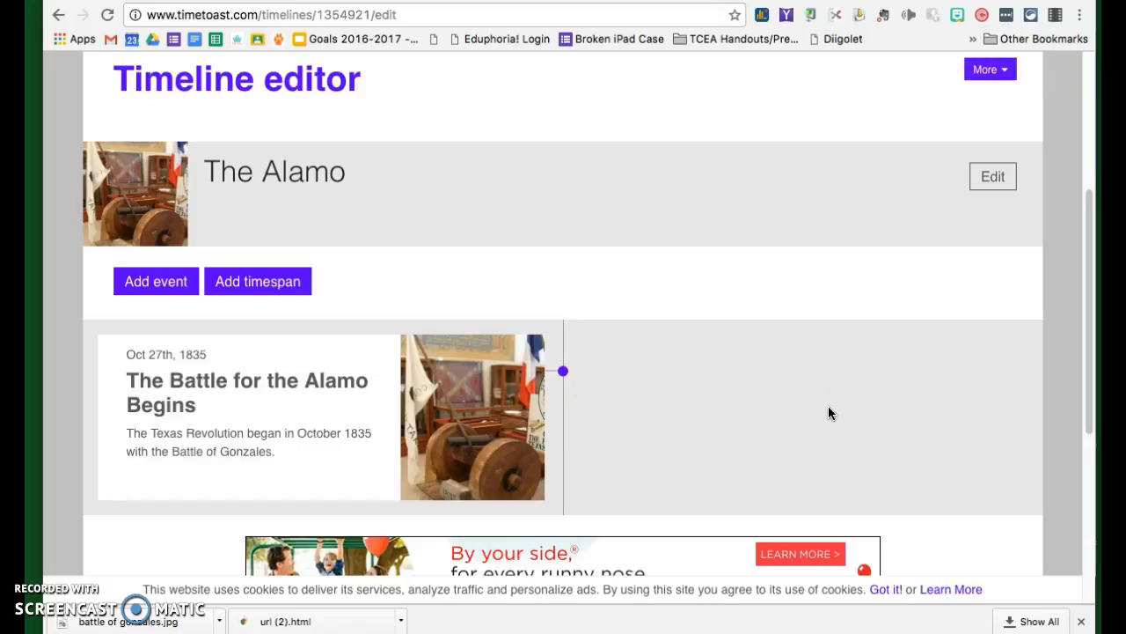
scroll(828, 412, "down", 1)
scroll(830, 412, "down", 3)
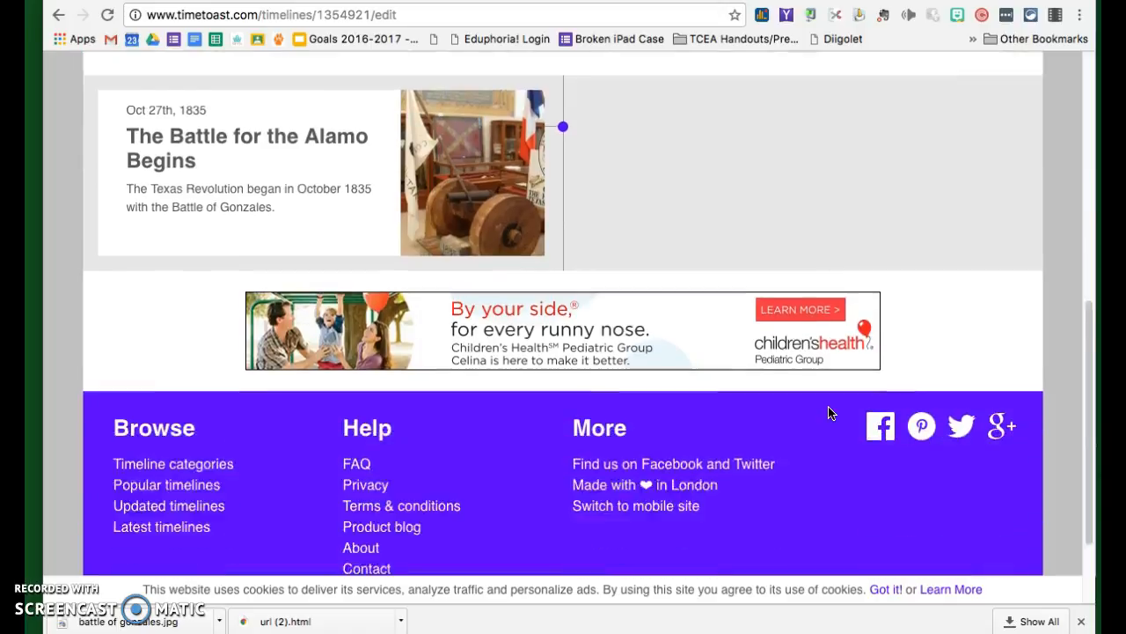
scroll(830, 412, "up", 5)
left_click(269, 310)
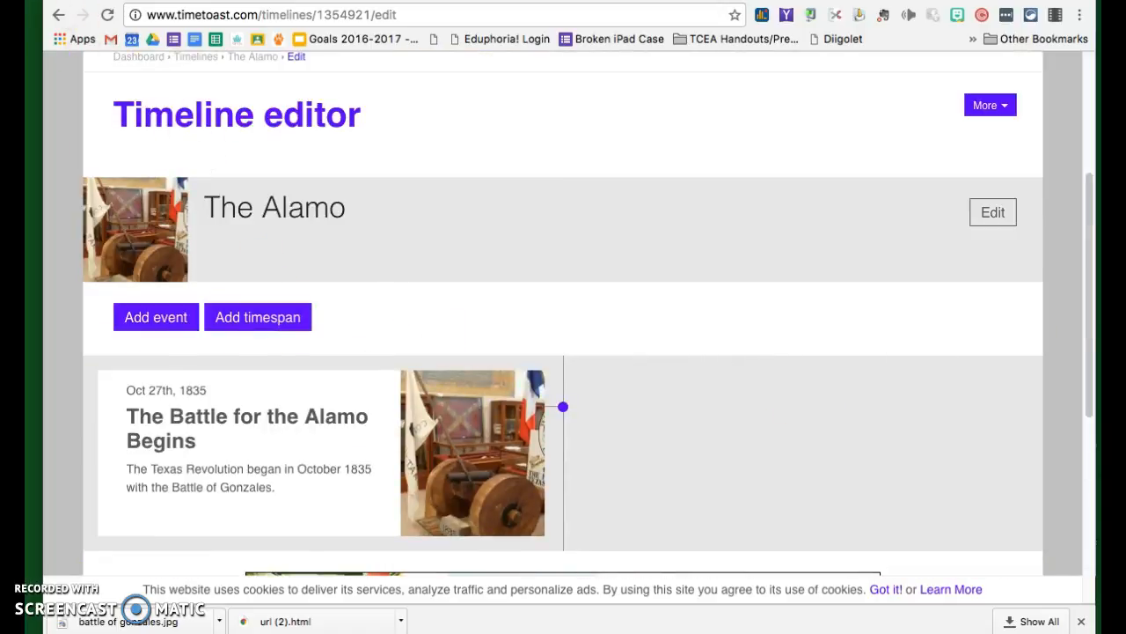
left_click(990, 105)
left_click(818, 326)
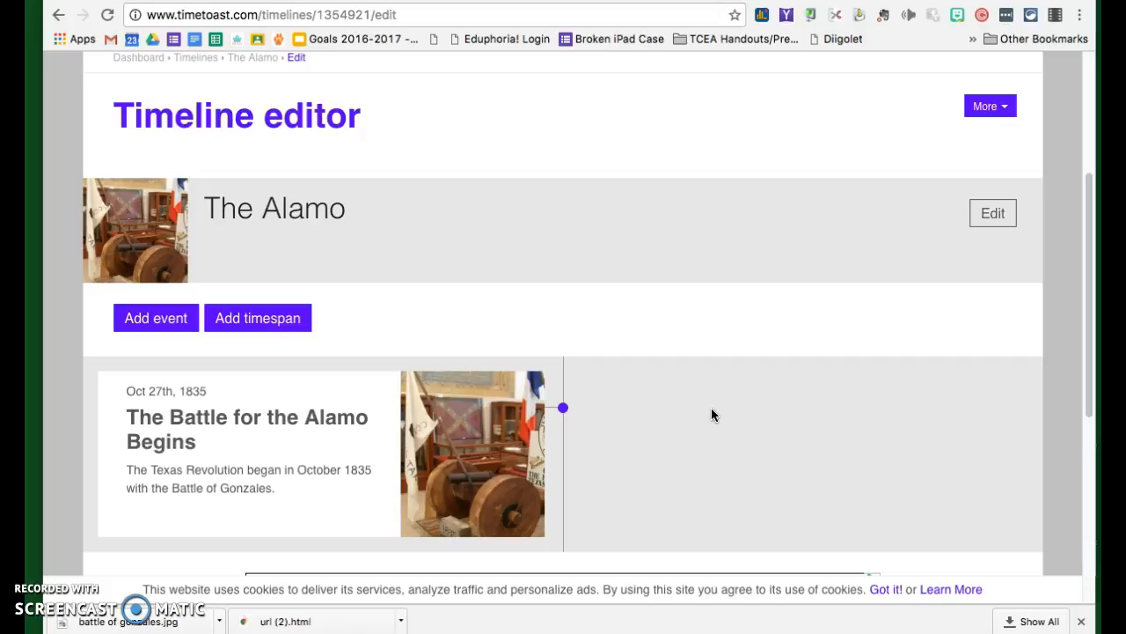
scroll(852, 433, "down", 3)
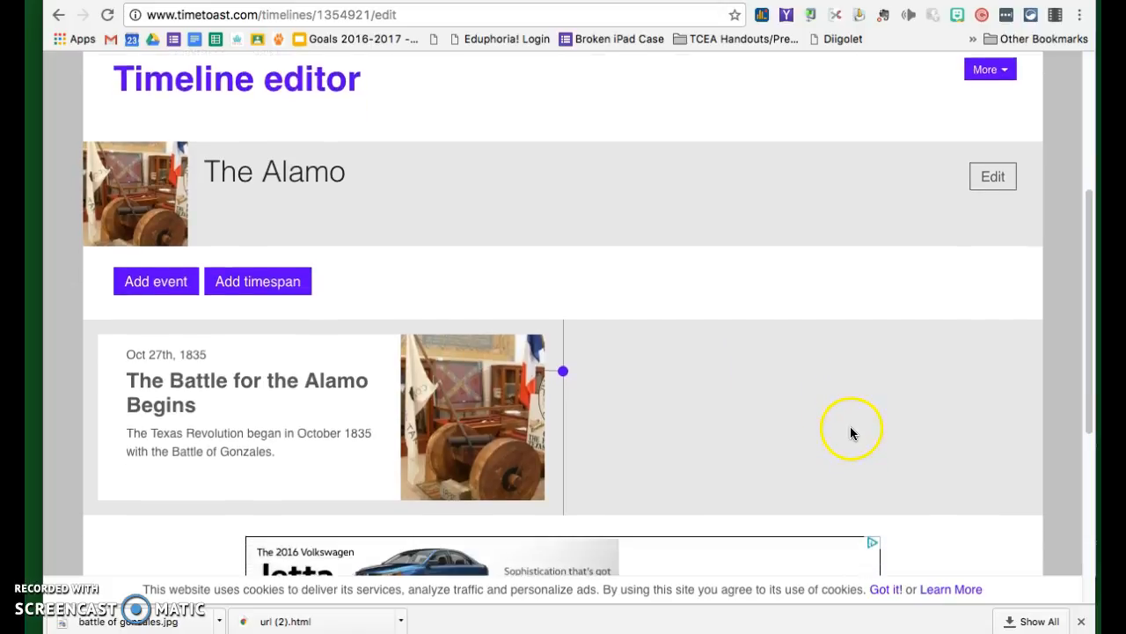
scroll(848, 427, "up", 5)
scroll(846, 424, "down", 2)
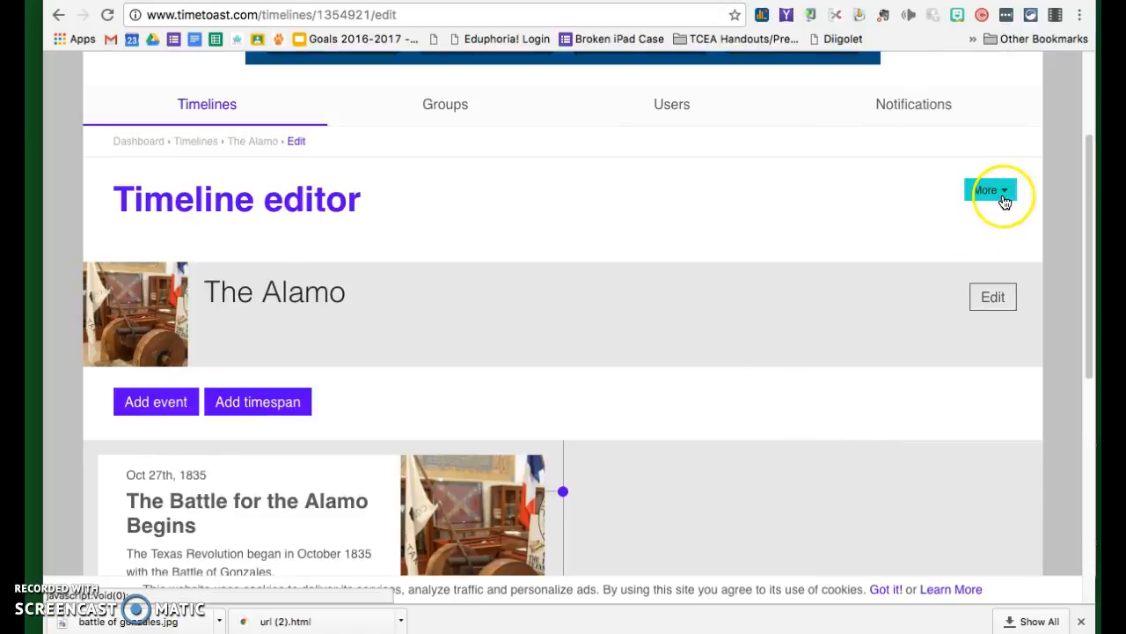
- View the Alamo timeline outside the editor and inspect the 27 Oct 1835 event on it
left_click(1004, 201)
left_click(927, 234)
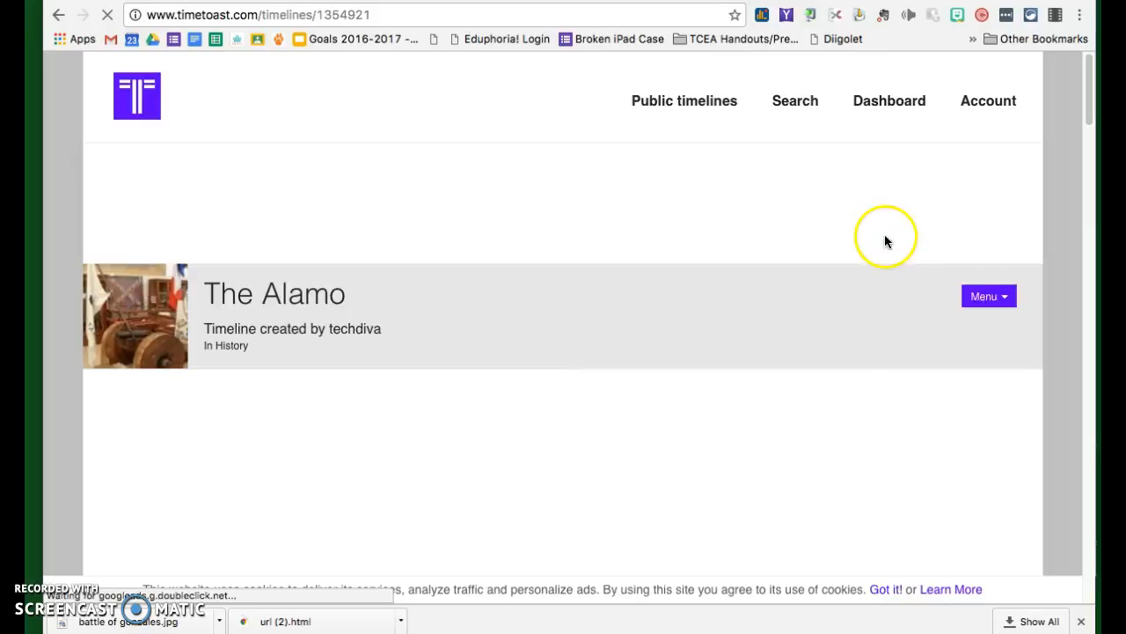
scroll(858, 271, "down", 5)
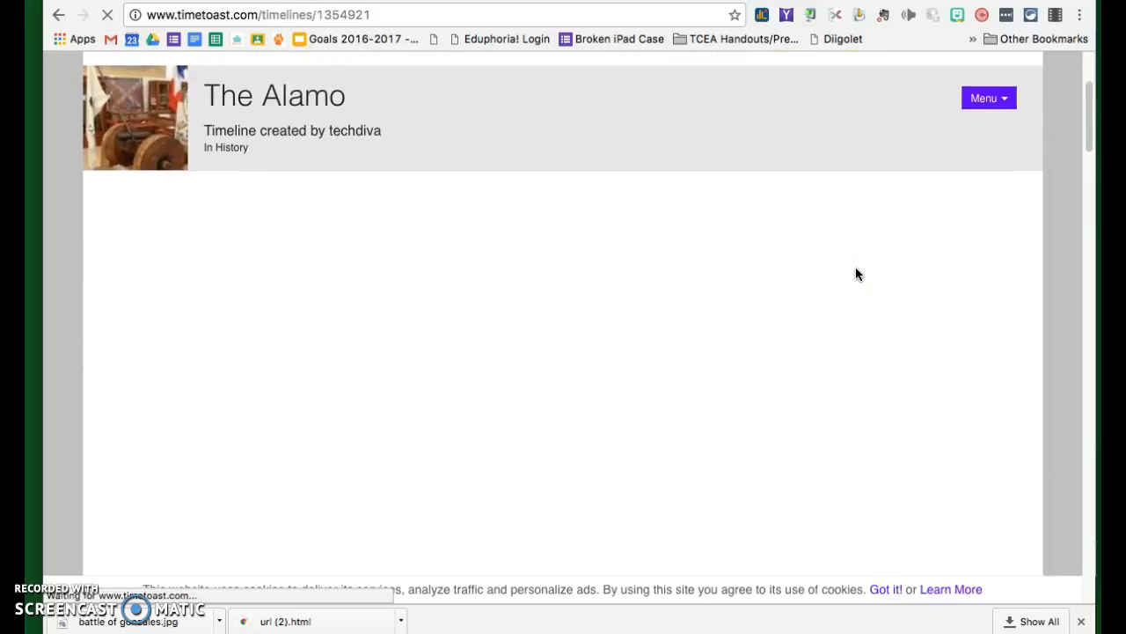
left_click(629, 166)
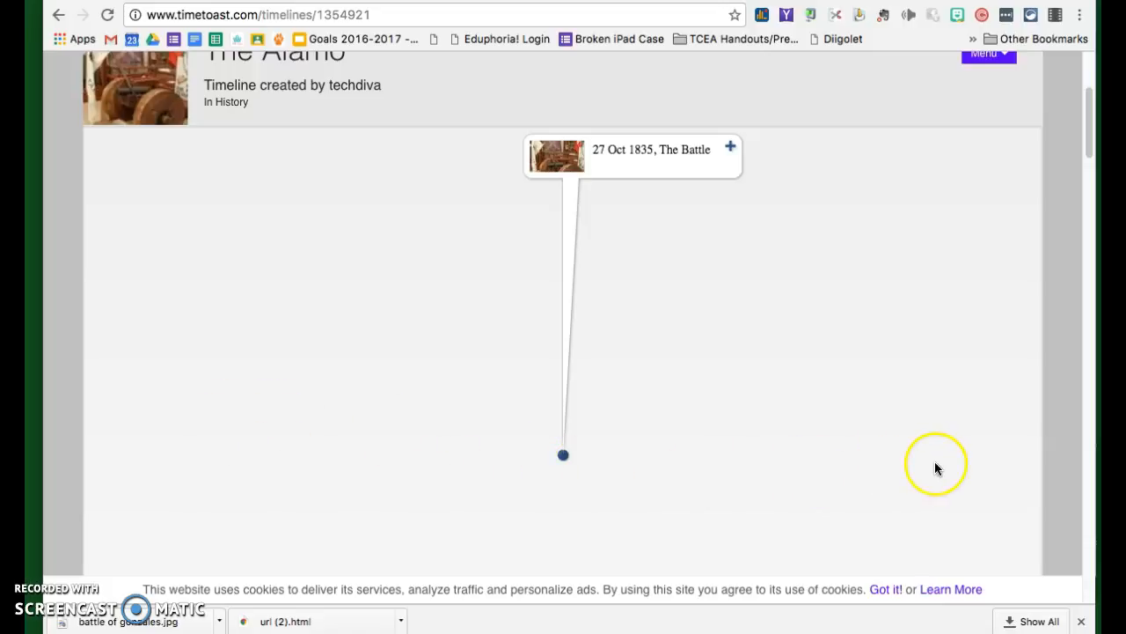
scroll(930, 445, "up", 1)
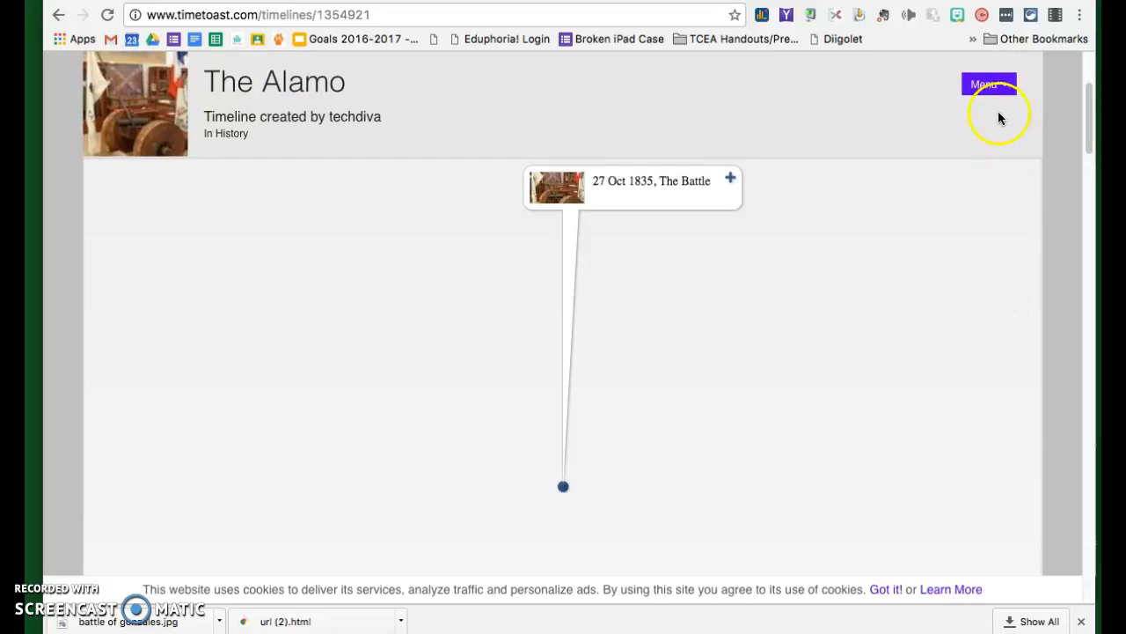
- Return to editing the timeline and switch its publish status to Public
left_click(1006, 84)
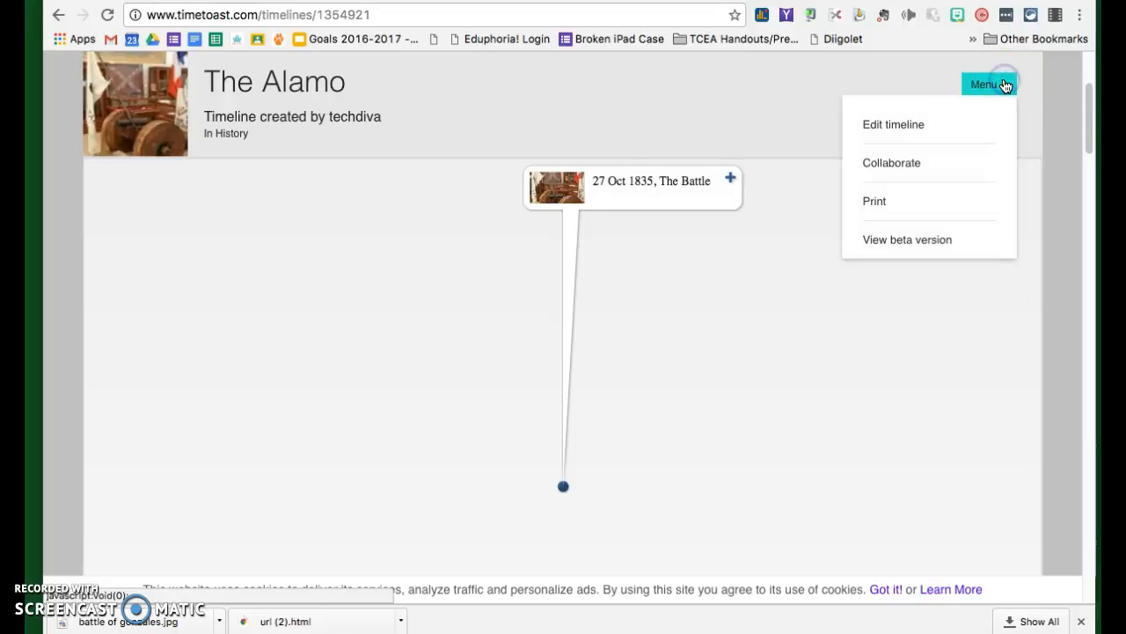
left_click(902, 125)
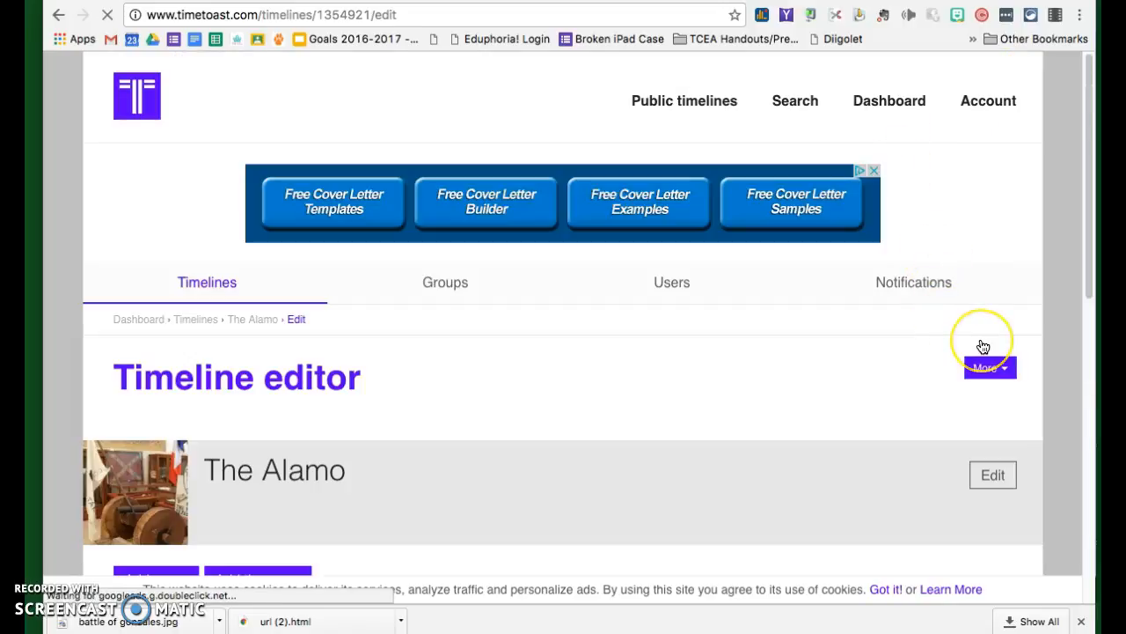
scroll(983, 345, "down", 2)
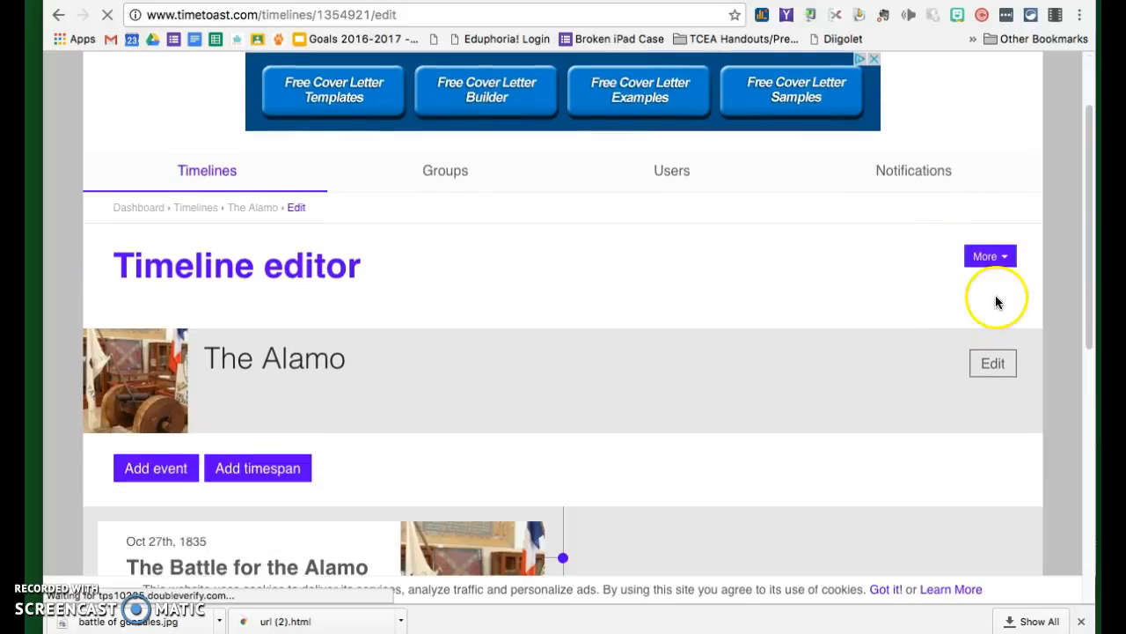
left_click(1005, 256)
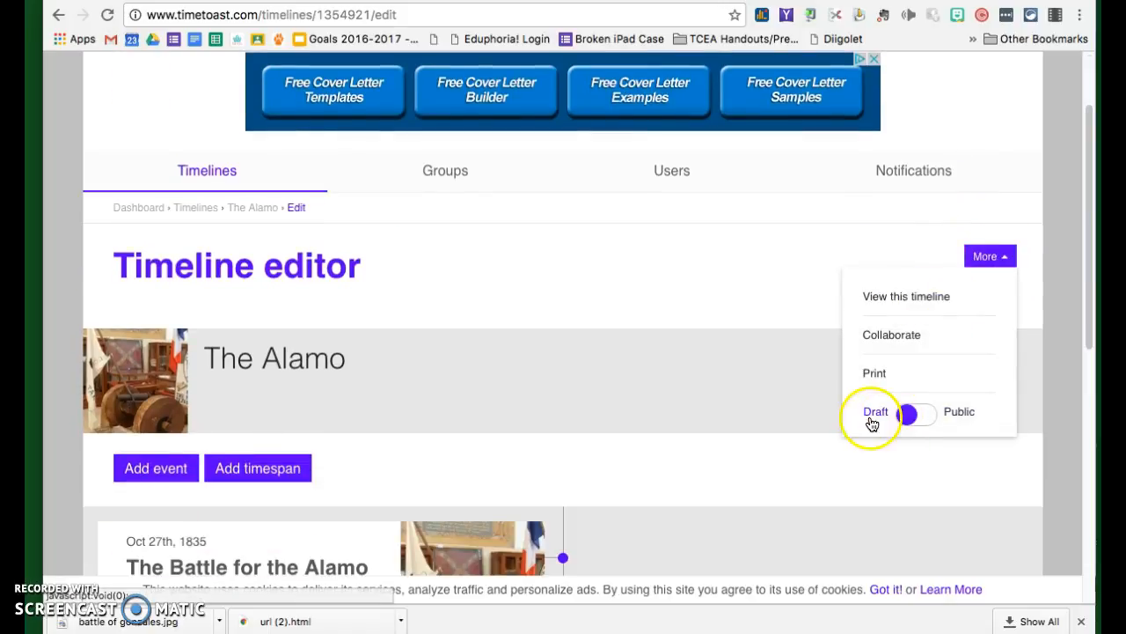
left_click(957, 413)
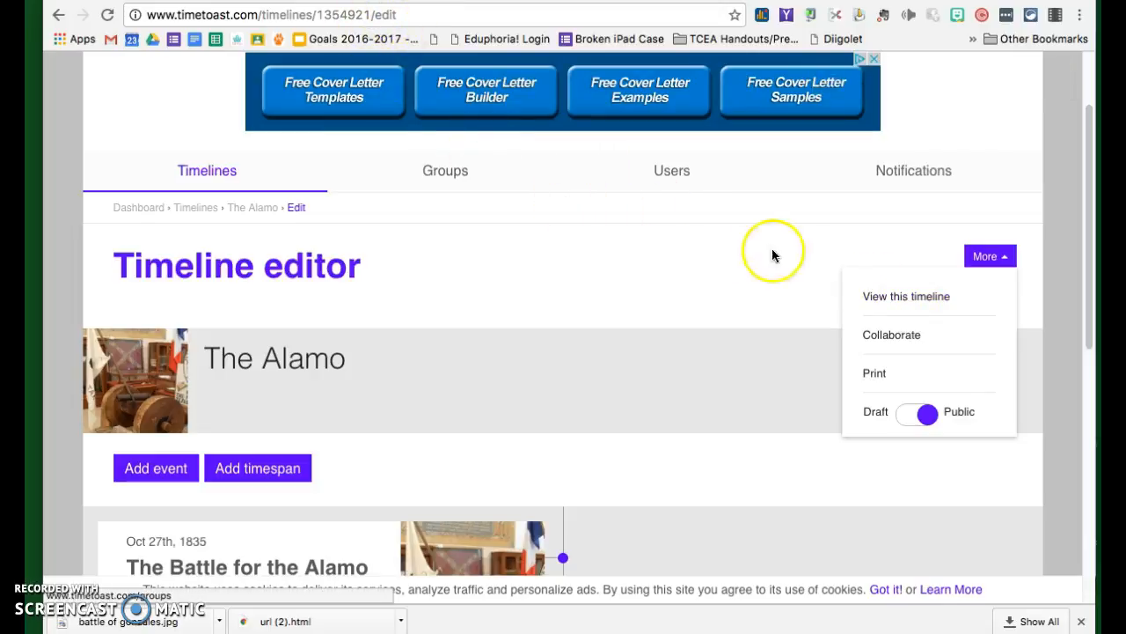
- View the published timeline and select its full web address for sharing
left_click(883, 299)
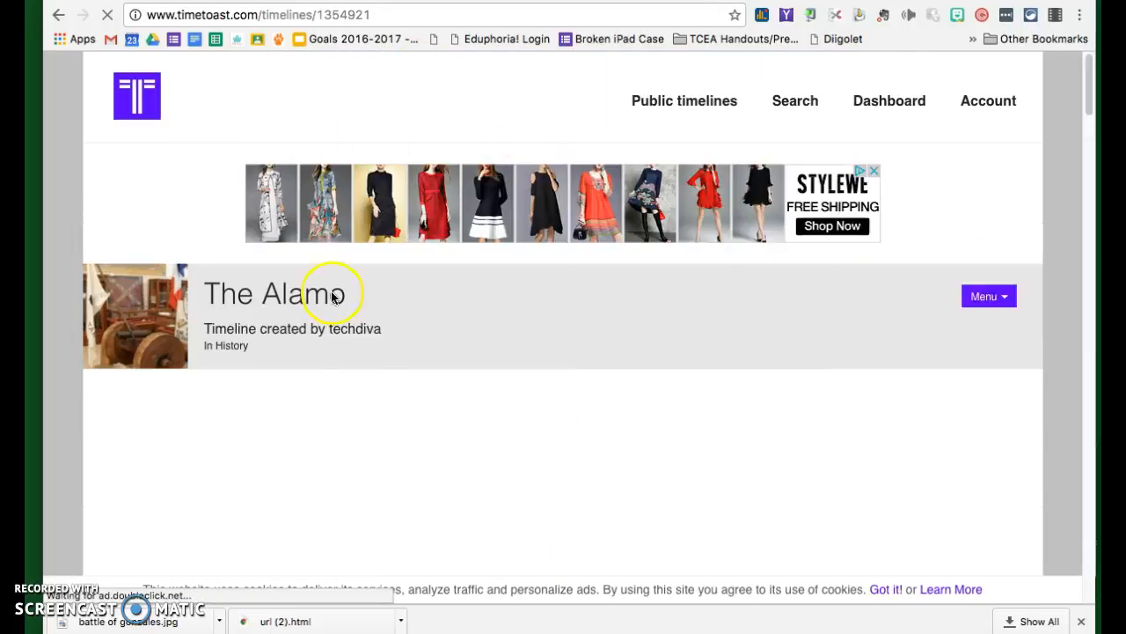
scroll(513, 413, "down", 2)
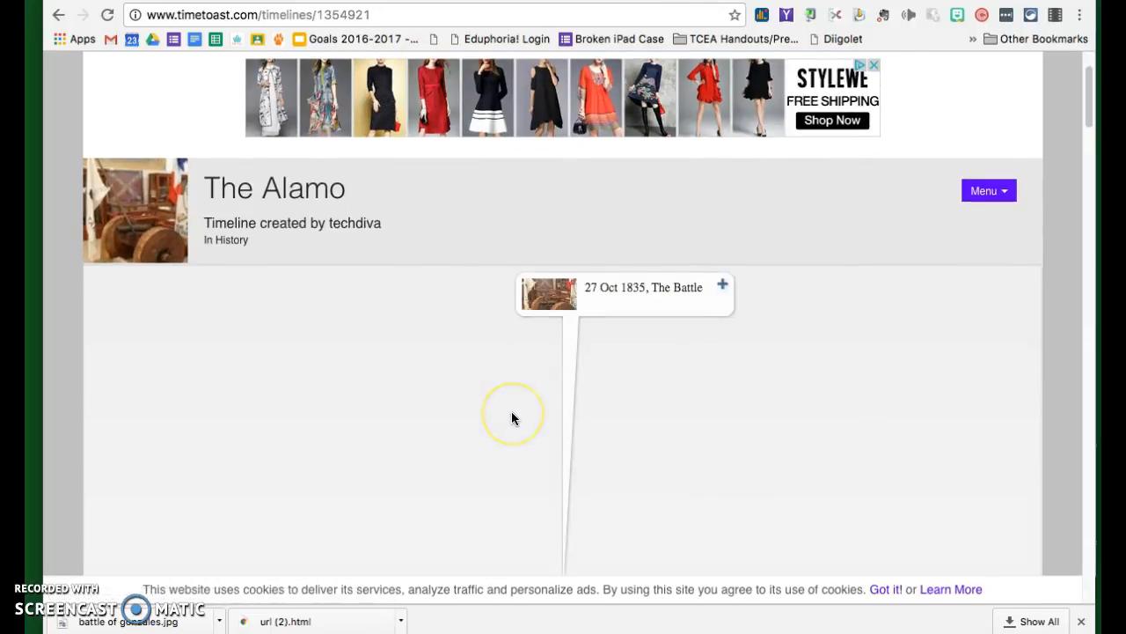
scroll(511, 418, "up", 2)
left_click(403, 19)
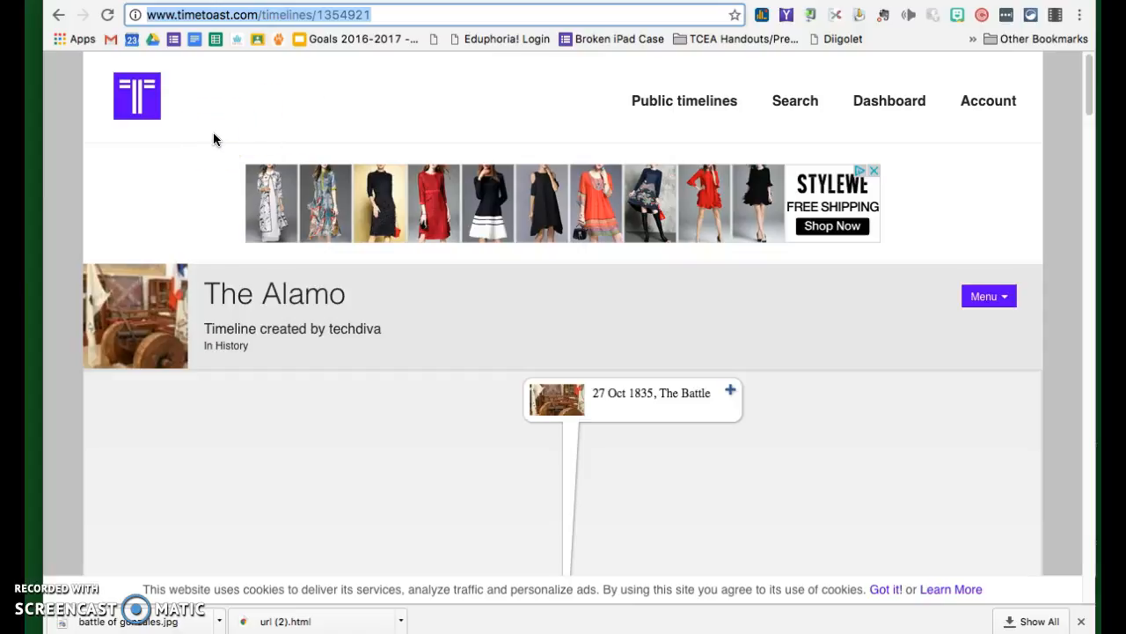
left_click(148, 111)
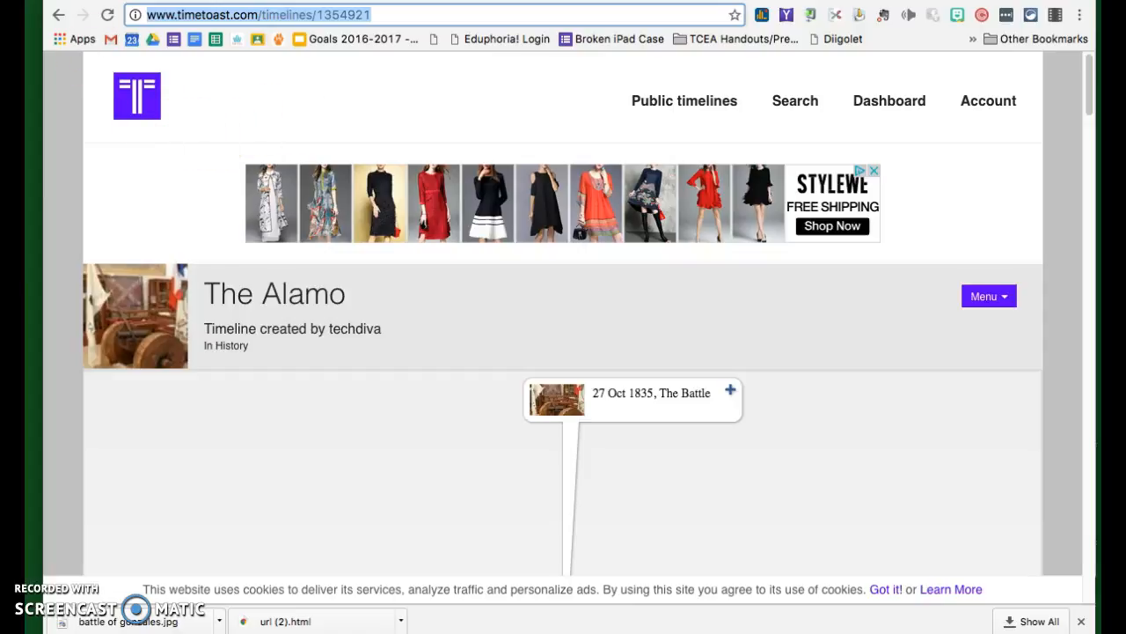